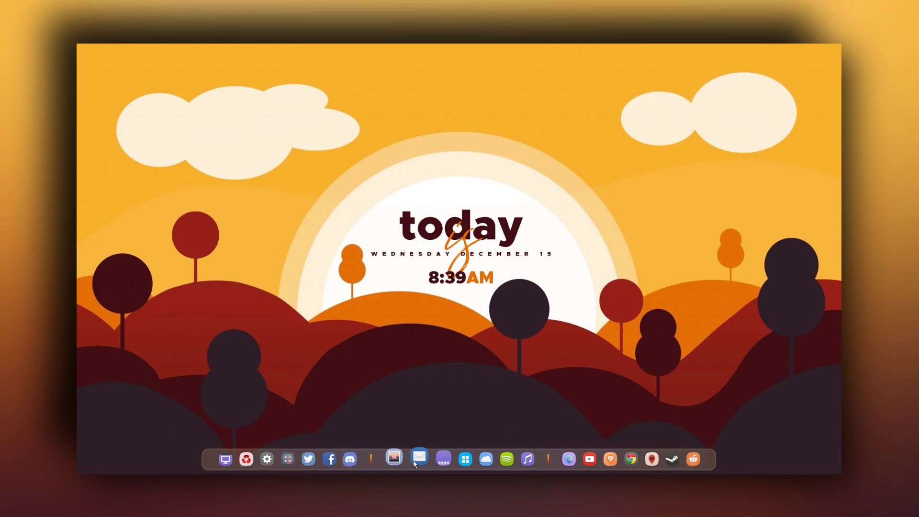
- Reveal the hidden taskbar from the dock, view the Start menu and close it again
{"action": "left_click", "coordinate": [438, 461]}
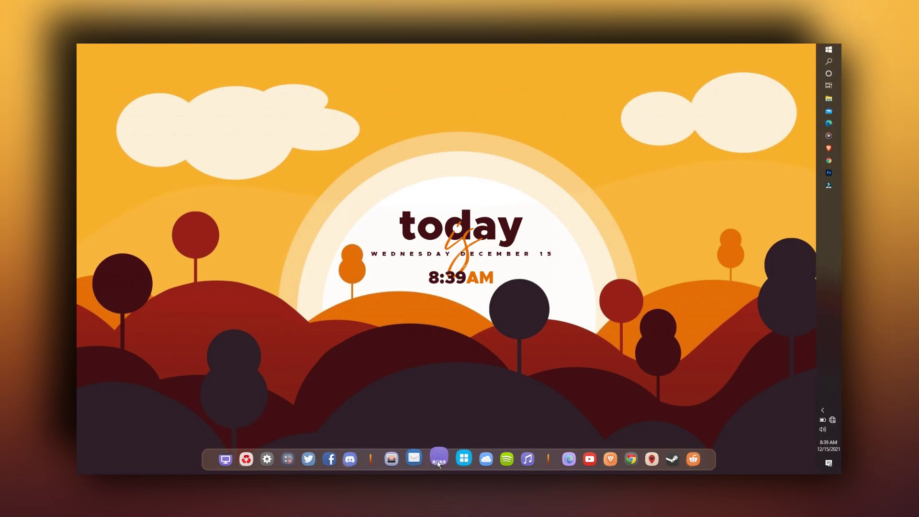
{"action": "left_click", "coordinate": [460, 462]}
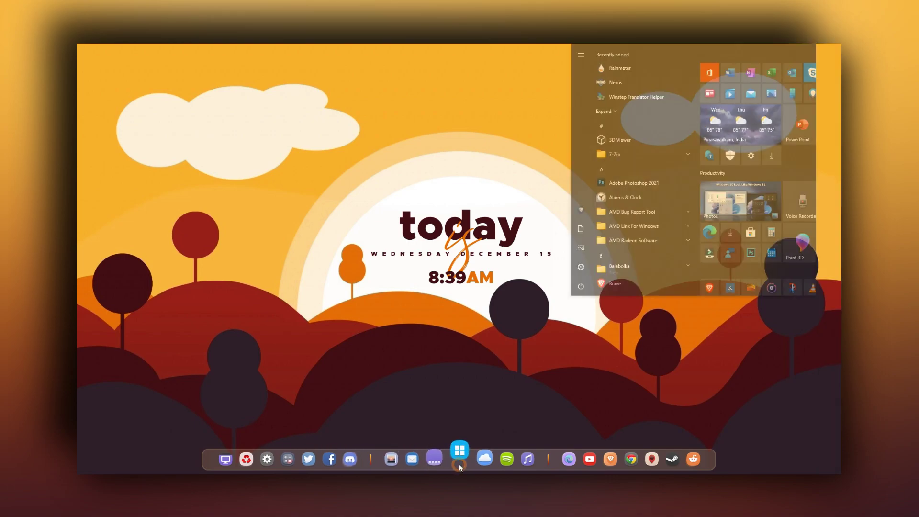
{"action": "left_click", "coordinate": [458, 465]}
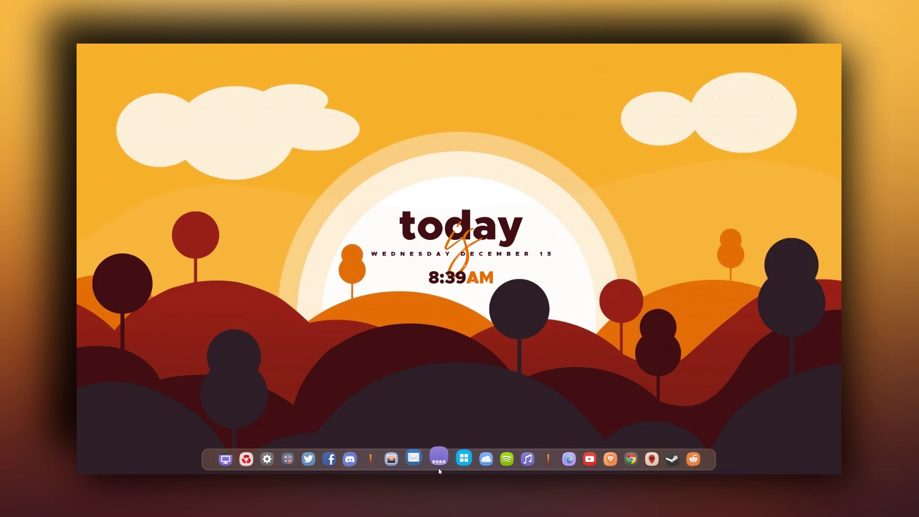
- Look through Quick access, Libraries, This PC and Local Disk (C:) to examine the themed folder icons, and close the window
{"action": "left_click", "coordinate": [235, 467]}
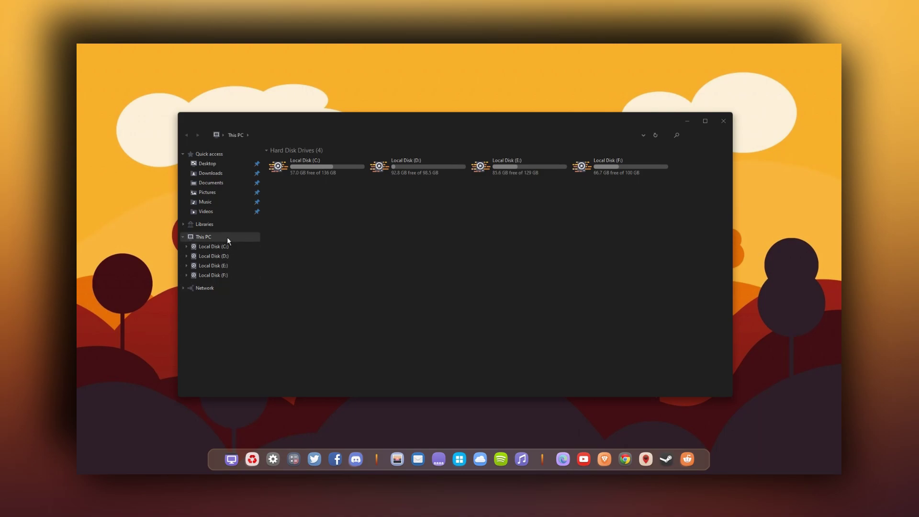
{"action": "left_click", "coordinate": [228, 156]}
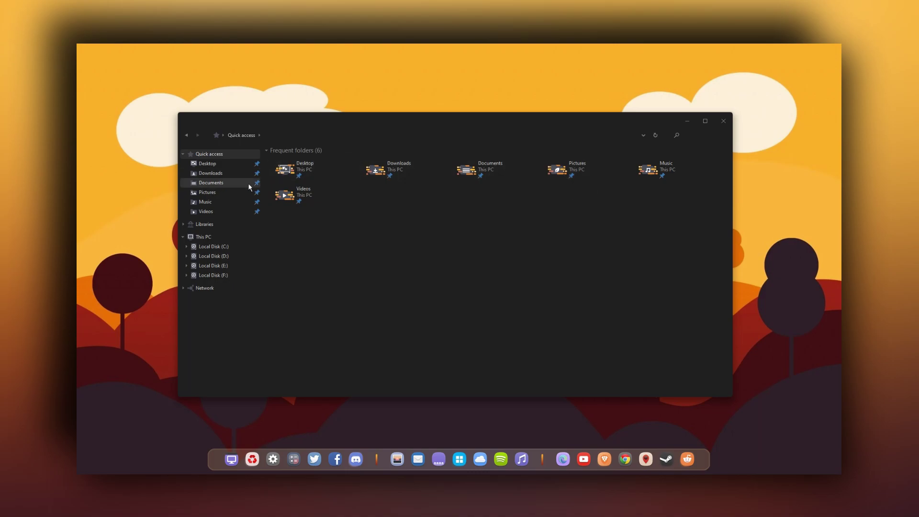
{"action": "left_click", "coordinate": [246, 223]}
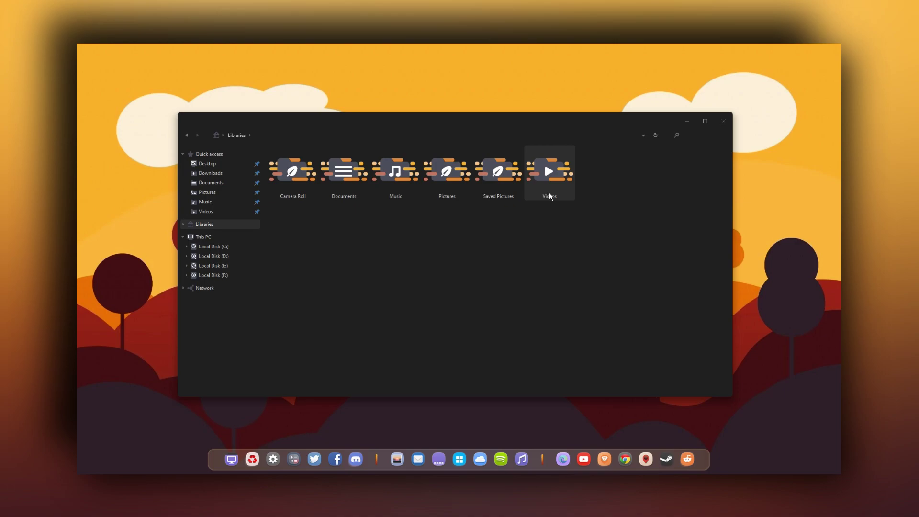
{"action": "left_click", "coordinate": [241, 236]}
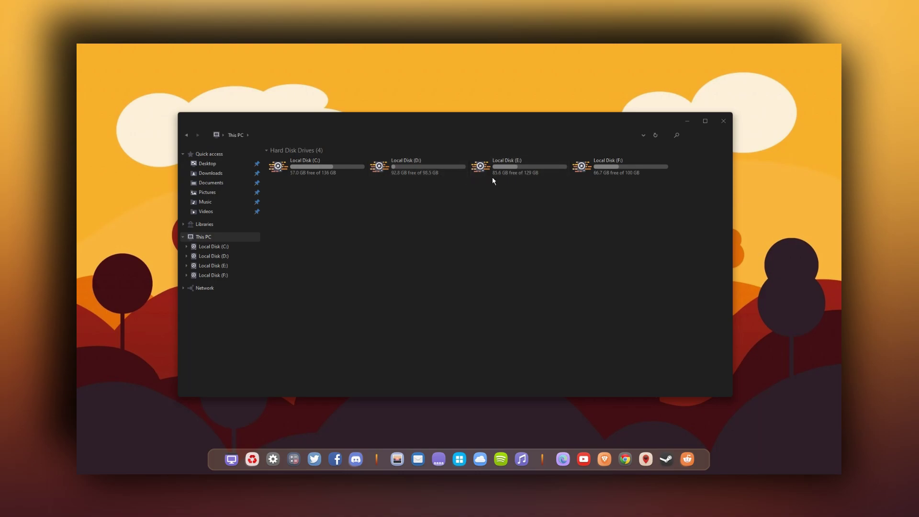
{"action": "double_click", "coordinate": [332, 175]}
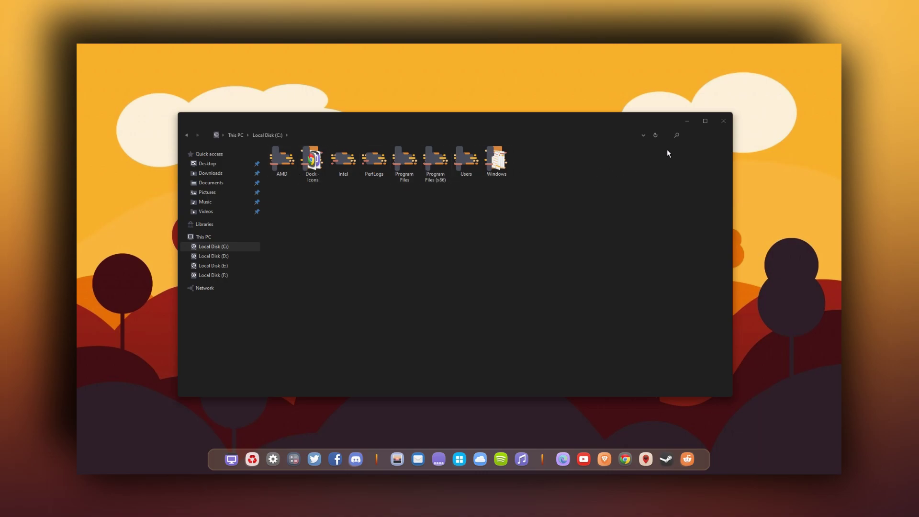
{"action": "left_click", "coordinate": [722, 121]}
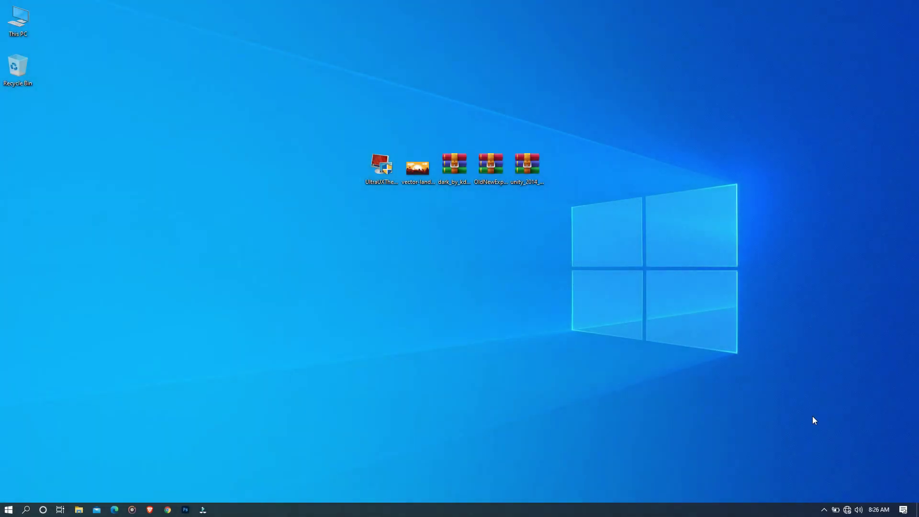
- Install UltraUXThemePatcher 4.2.1 from its desktop installer, accepting the license agreement and completing the setup
{"action": "double_click", "coordinate": [386, 181]}
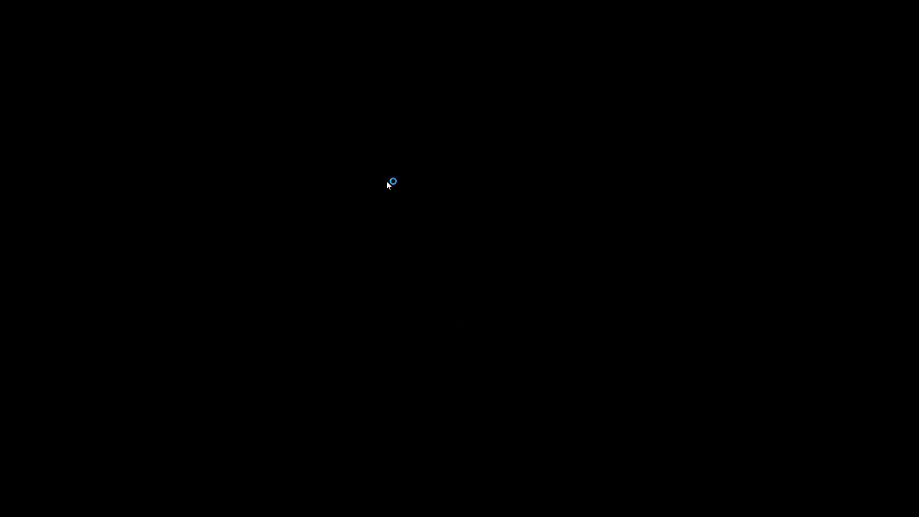
{"action": "left_click", "coordinate": [381, 320]}
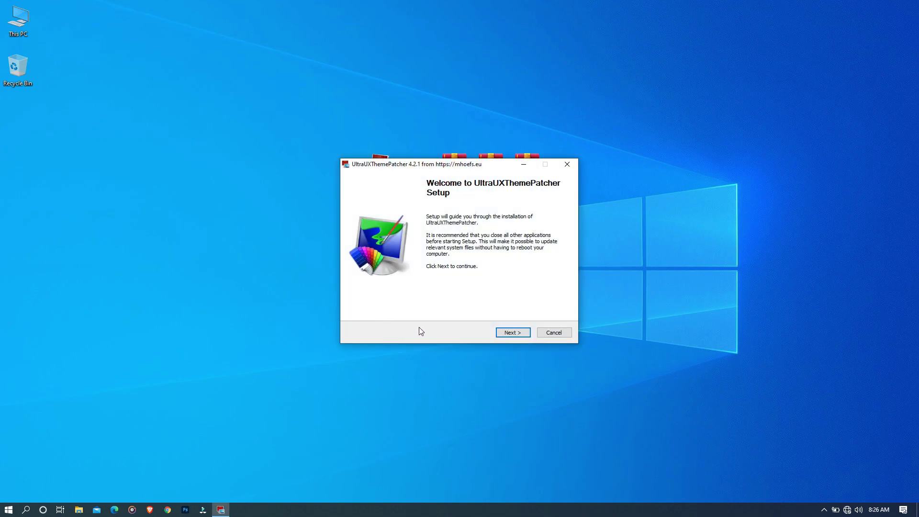
{"action": "left_click", "coordinate": [499, 331]}
{"action": "left_click", "coordinate": [461, 310]}
{"action": "left_click", "coordinate": [503, 331]}
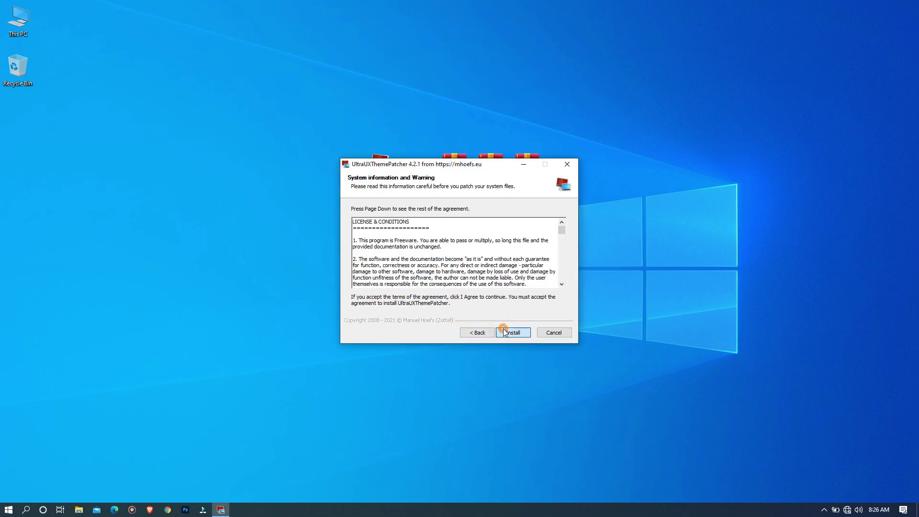
{"action": "left_click", "coordinate": [504, 331]}
{"action": "left_click", "coordinate": [504, 331]}
{"action": "left_click", "coordinate": [504, 330]}
{"action": "left_click", "coordinate": [504, 330]}
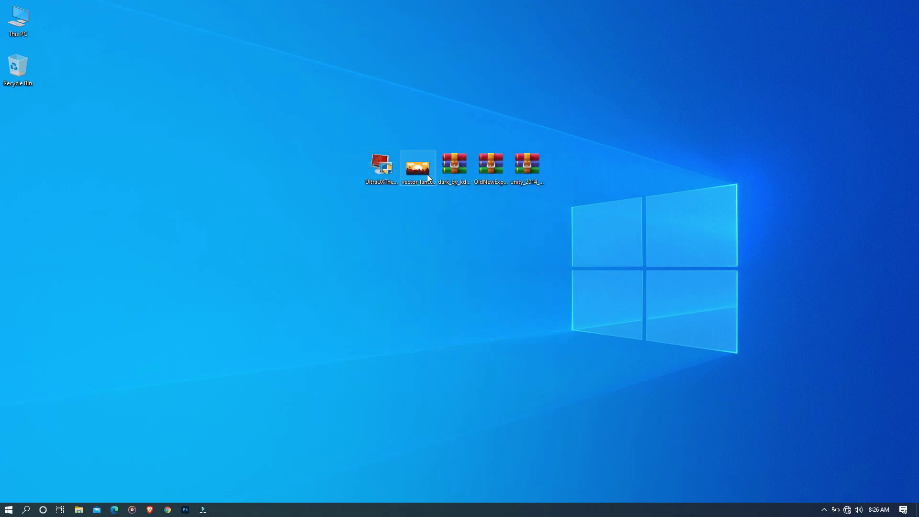
- Set the vector-landscape image on the desktop as the desktop background
{"action": "right_click", "coordinate": [427, 174]}
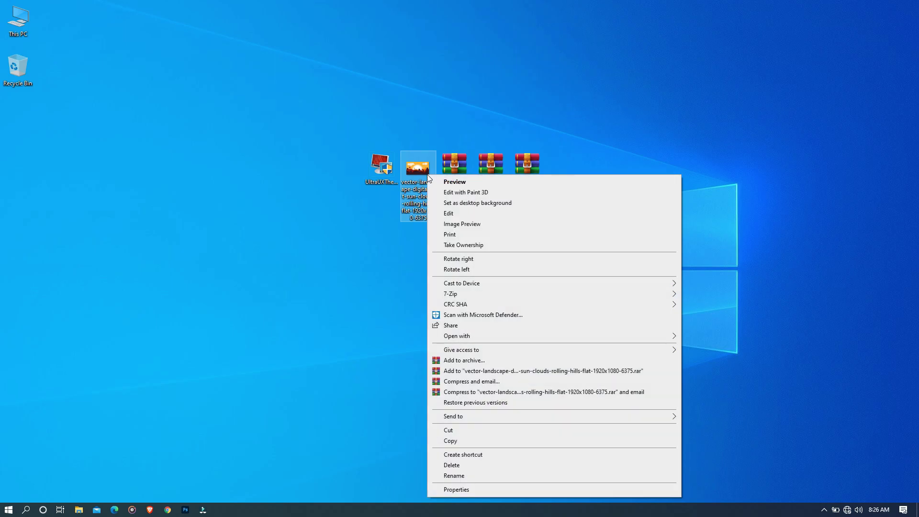
{"action": "left_click", "coordinate": [444, 203]}
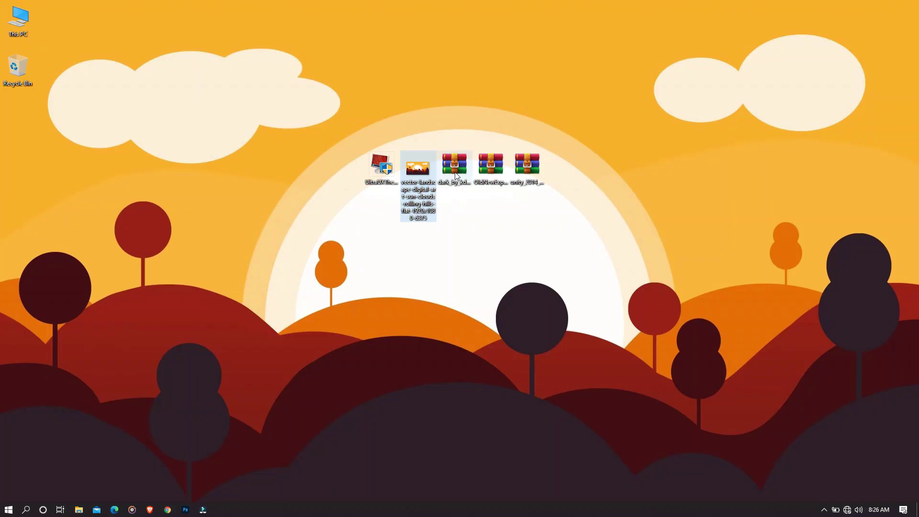
- Extract the dark_by_kdr3w_ddzbwdc archive into its own folder on the desktop
{"action": "right_click", "coordinate": [455, 171]}
{"action": "left_click", "coordinate": [473, 211]}
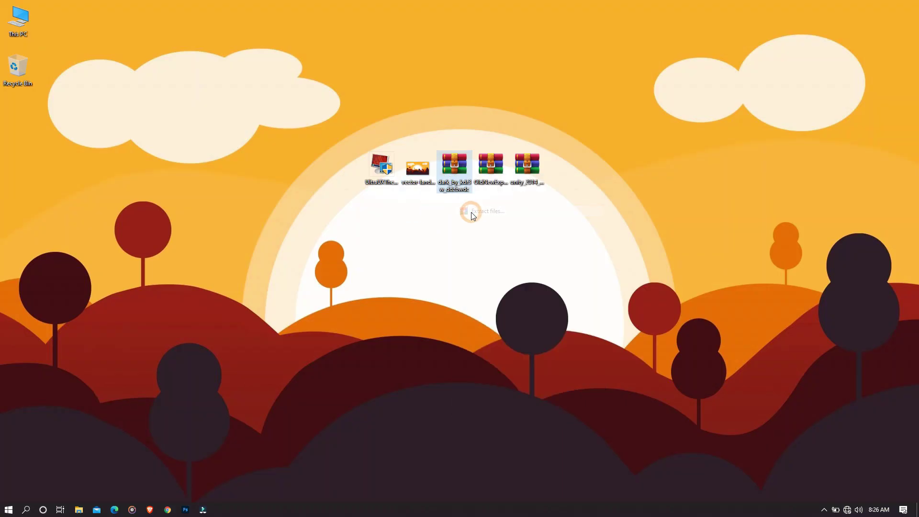
{"action": "left_click", "coordinate": [487, 360]}
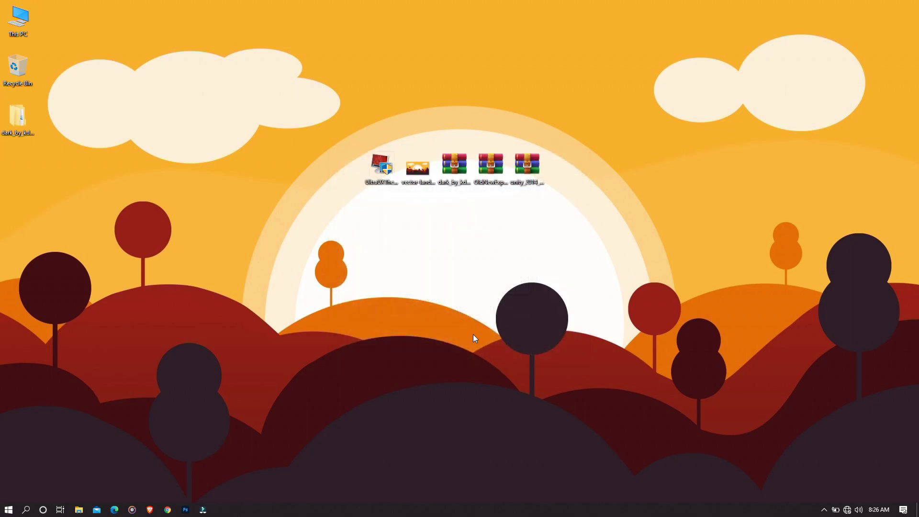
- Cut the Dark folder and all theme files from Theme > Normal in the extracted dark_by_kdr3w_ddzbwdc folder
{"action": "double_click", "coordinate": [18, 122]}
{"action": "left_click", "coordinate": [252, 183]}
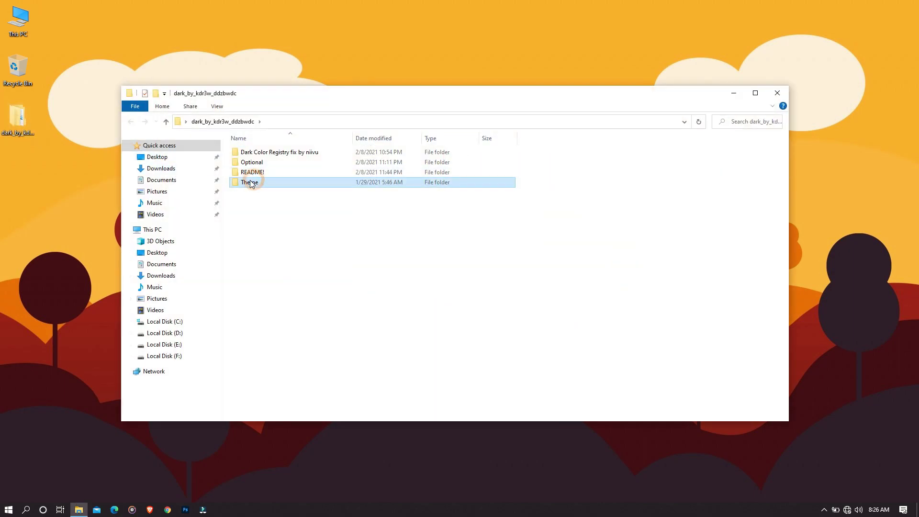
{"action": "double_click", "coordinate": [277, 183]}
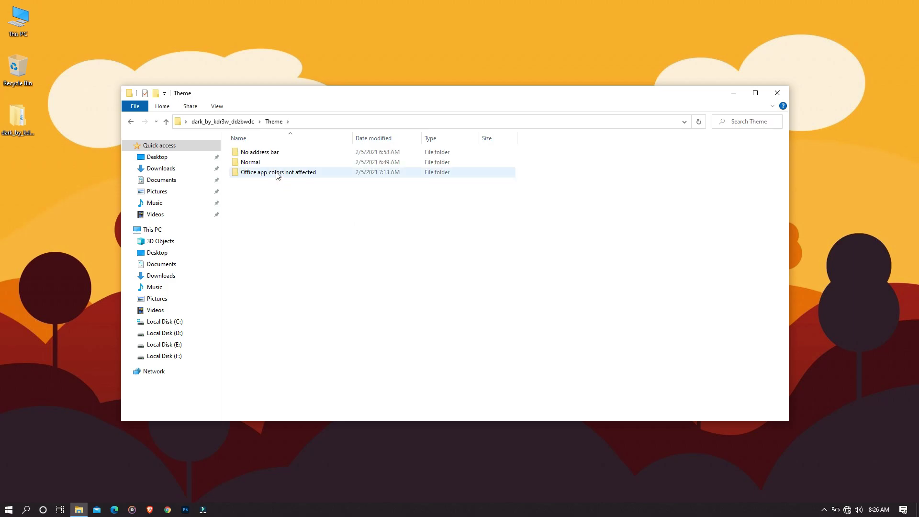
{"action": "left_click", "coordinate": [277, 163]}
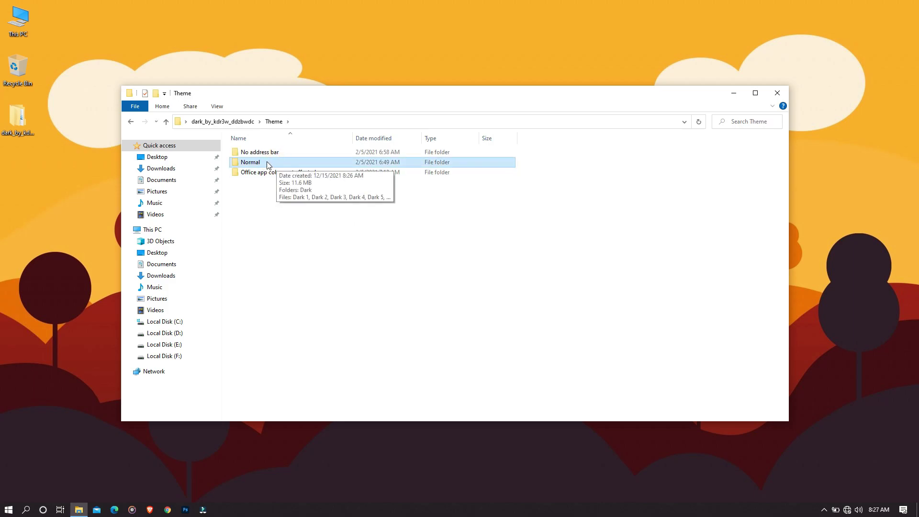
{"action": "double_click", "coordinate": [278, 166]}
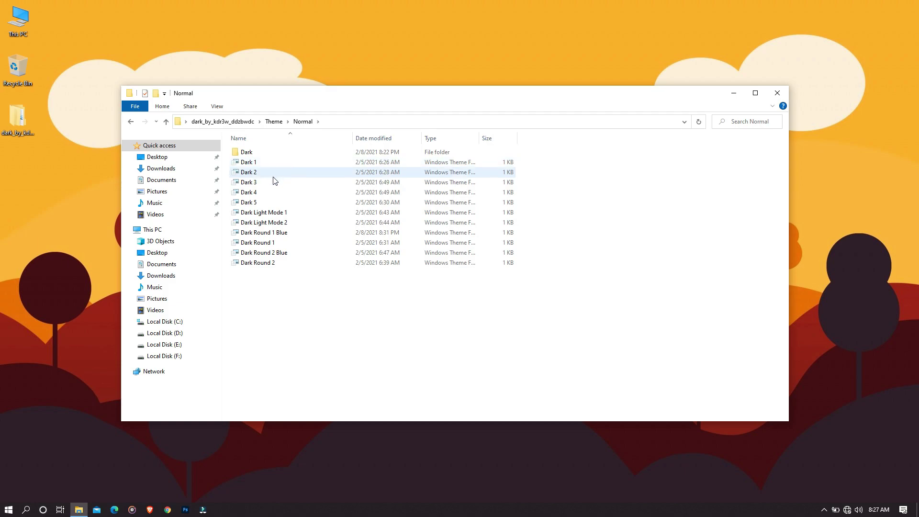
{"action": "left_click_drag", "start_coordinate": [273, 277], "coordinate": [281, 149]}
{"action": "right_click", "coordinate": [281, 149]}
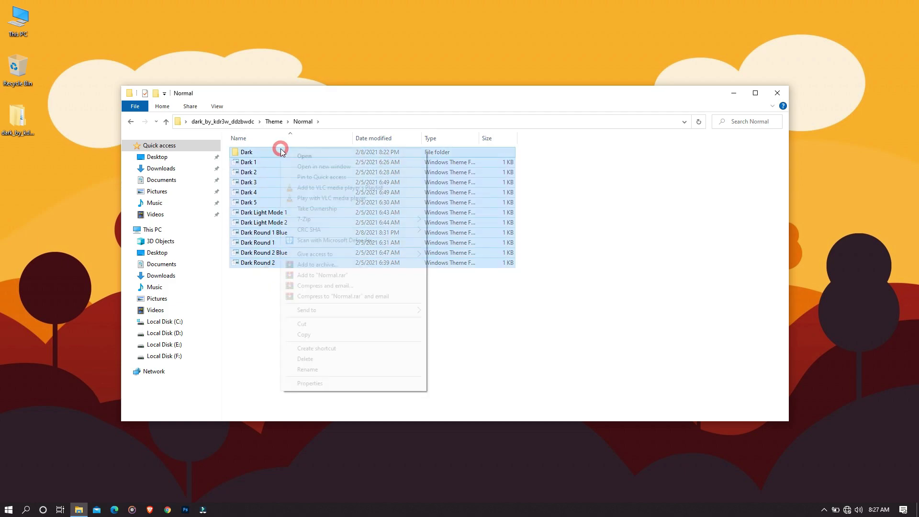
{"action": "left_click", "coordinate": [307, 324]}
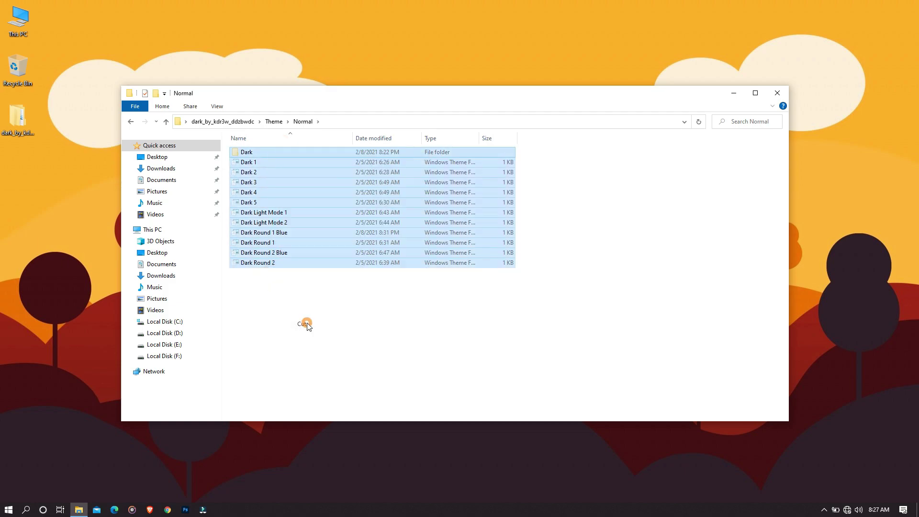
- Go to the Themes folder at C:\Windows\Resources\Themes
{"action": "left_click", "coordinate": [183, 229]}
{"action": "left_click", "coordinate": [267, 235]}
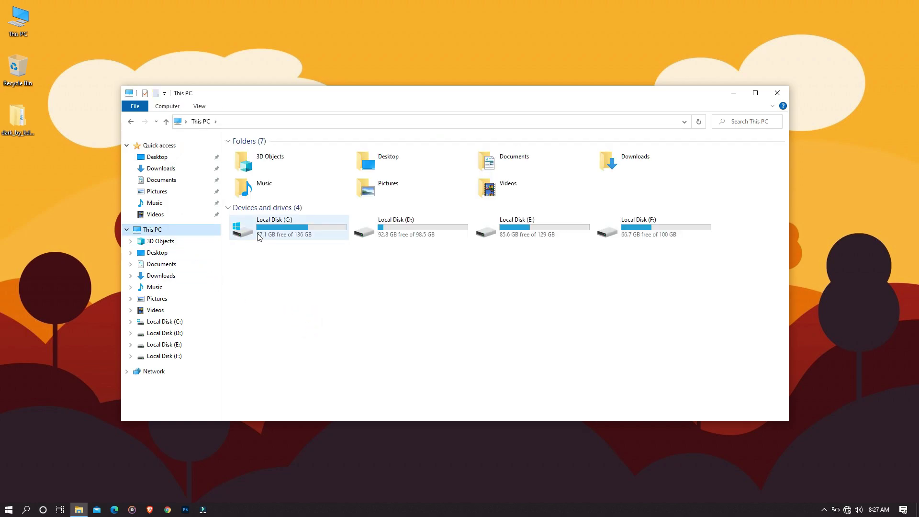
{"action": "double_click", "coordinate": [283, 237]}
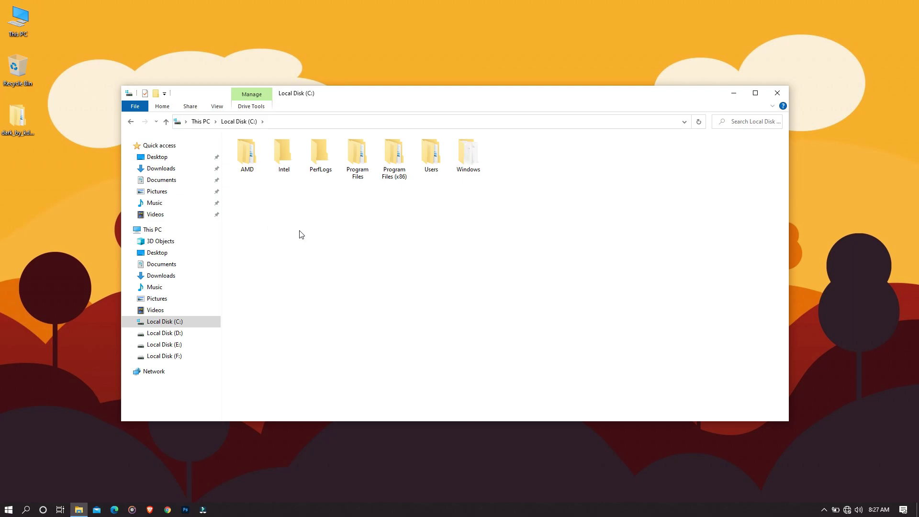
{"action": "left_click", "coordinate": [459, 160]}
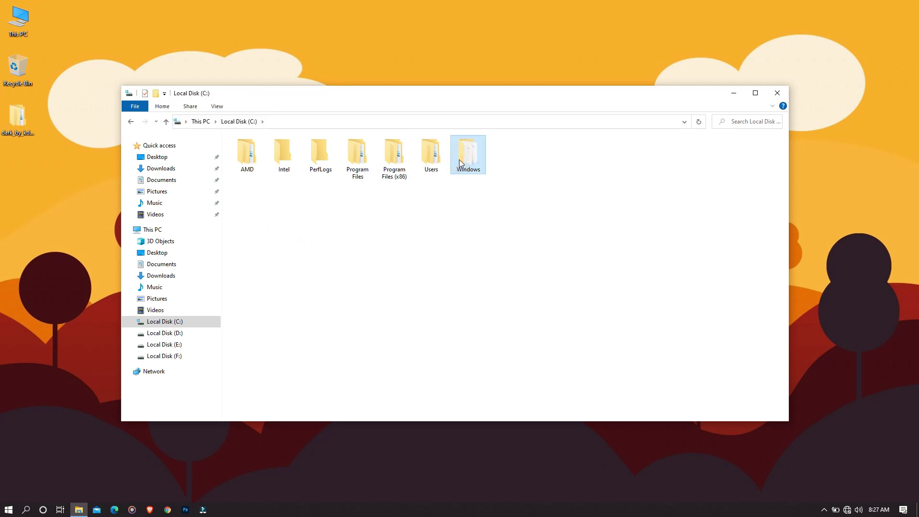
{"action": "double_click", "coordinate": [458, 160]}
{"action": "scroll", "coordinate": [459, 159], "scroll_direction": "down", "scroll_amount": 8}
{"action": "scroll", "coordinate": [459, 163], "scroll_direction": "down", "scroll_amount": 7}
{"action": "scroll", "coordinate": [459, 163], "scroll_direction": "up", "scroll_amount": 2}
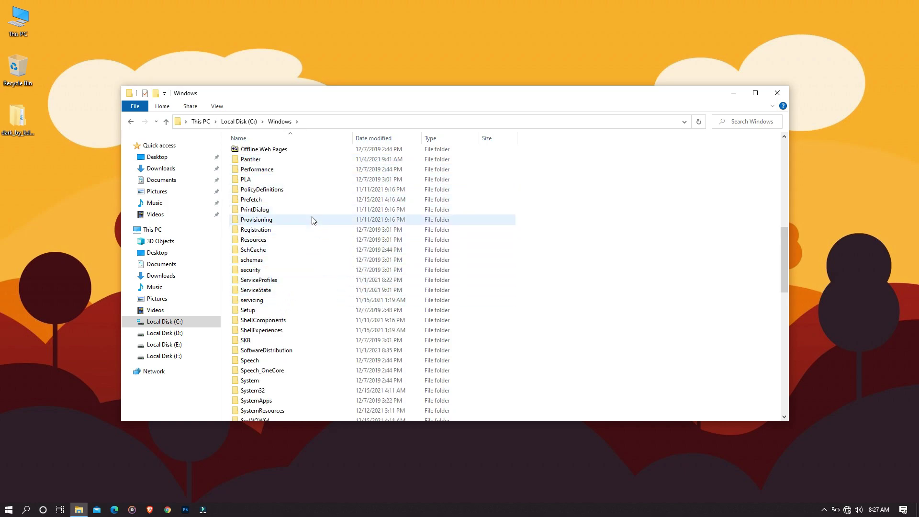
{"action": "left_click", "coordinate": [288, 239]}
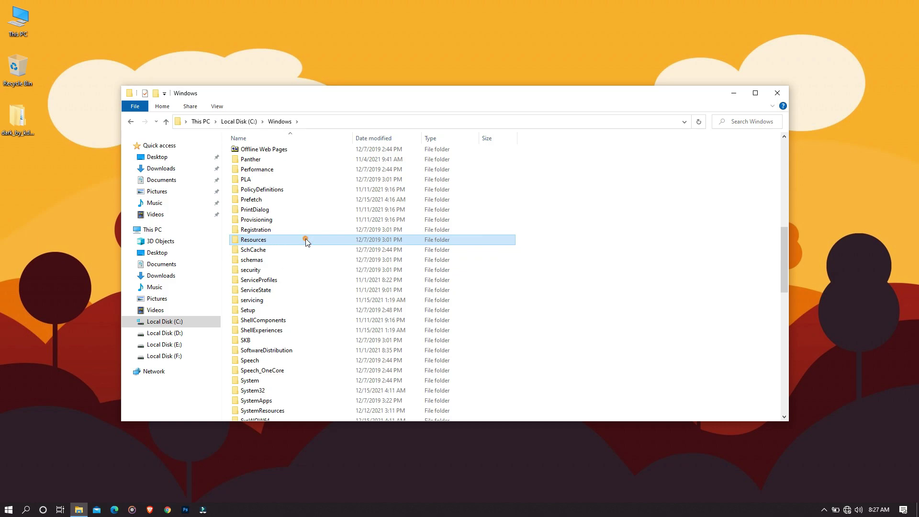
{"action": "double_click", "coordinate": [304, 239]}
{"action": "double_click", "coordinate": [268, 163]}
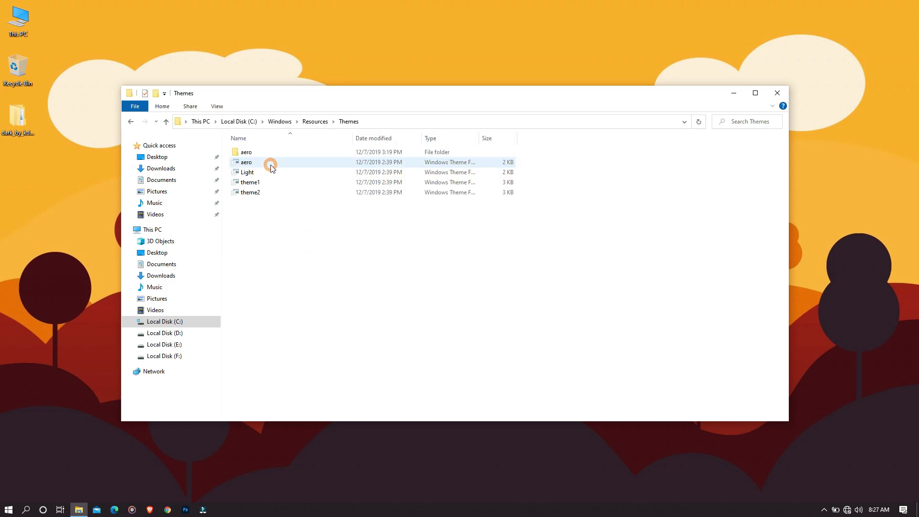
- Paste the cut theme files into the Themes folder, granting administrator permission for all items, and close the window
{"action": "right_click", "coordinate": [283, 214]}
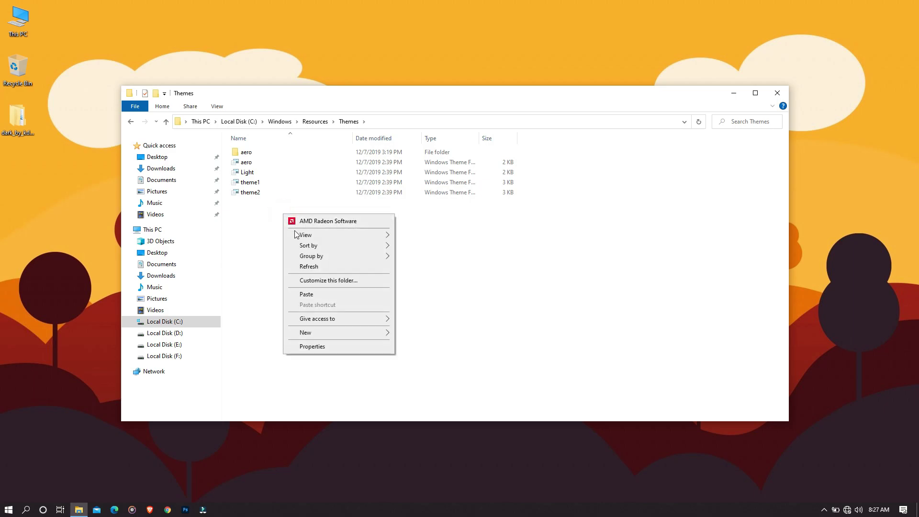
{"action": "left_click", "coordinate": [303, 295]}
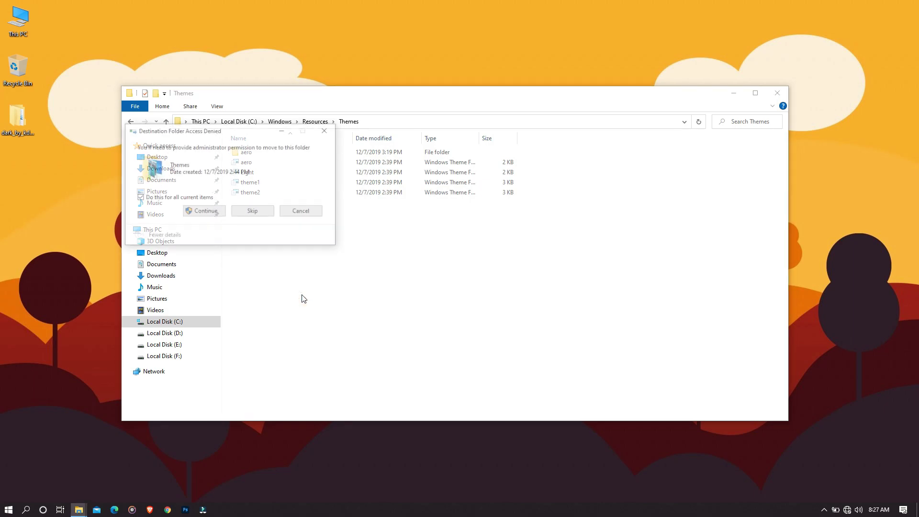
{"action": "left_click", "coordinate": [198, 210]}
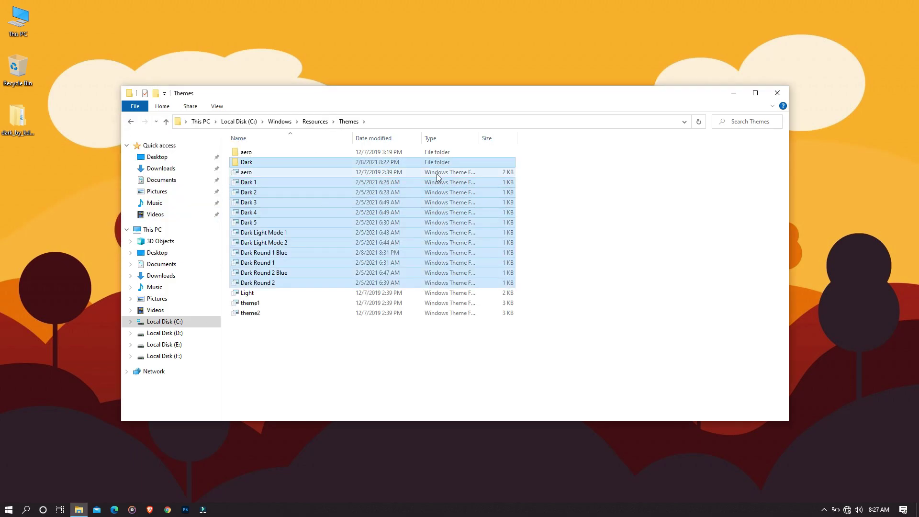
{"action": "left_click", "coordinate": [776, 94]}
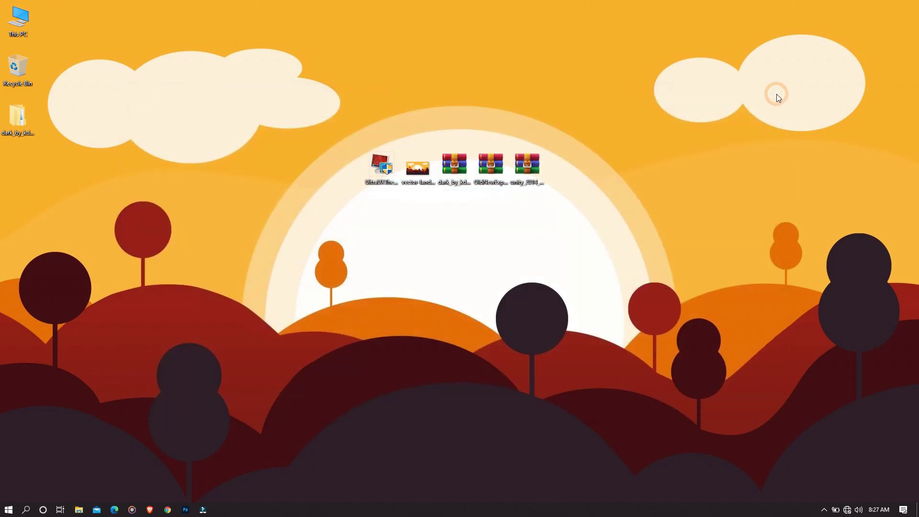
- Apply the Dark Round 1 theme in the Personalization settings and check its look in a This PC window
{"action": "right_click", "coordinate": [777, 94]}
{"action": "left_click", "coordinate": [793, 219]}
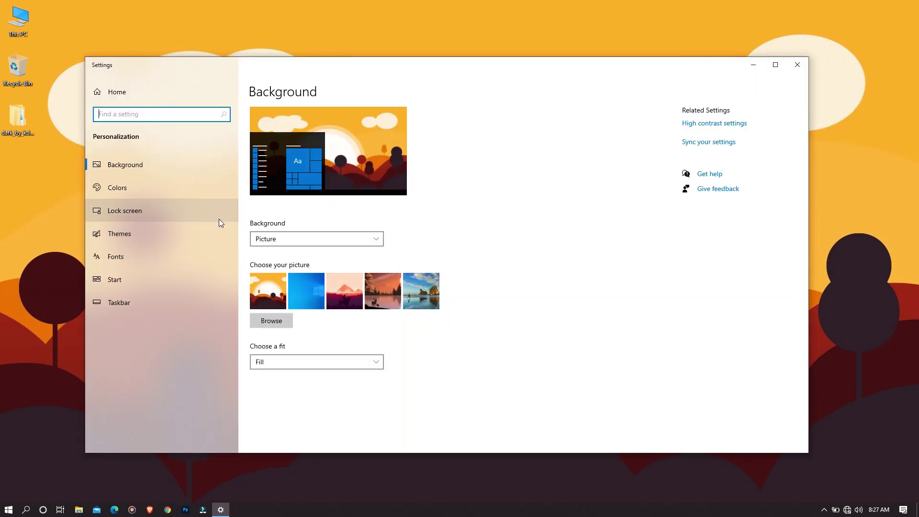
{"action": "left_click", "coordinate": [221, 233]}
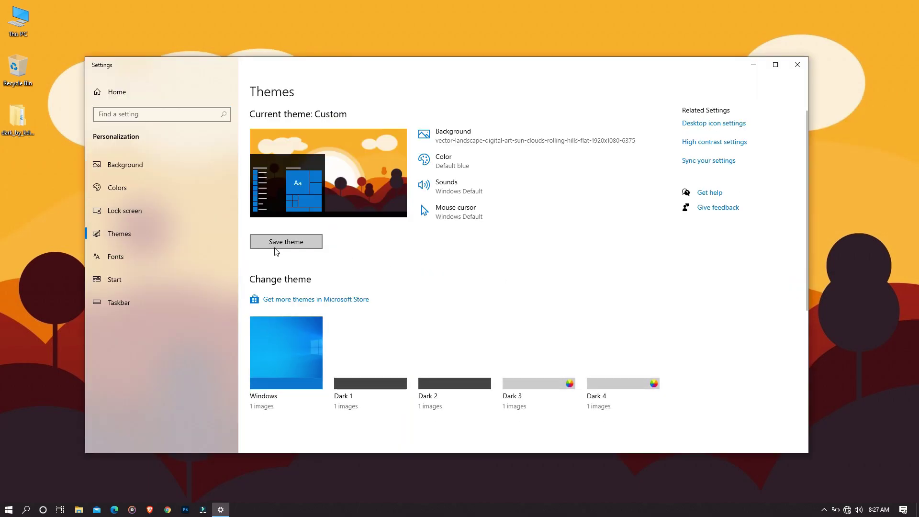
{"action": "scroll", "coordinate": [415, 290], "scroll_direction": "down", "scroll_amount": 3}
{"action": "scroll", "coordinate": [416, 291], "scroll_direction": "down", "scroll_amount": 2}
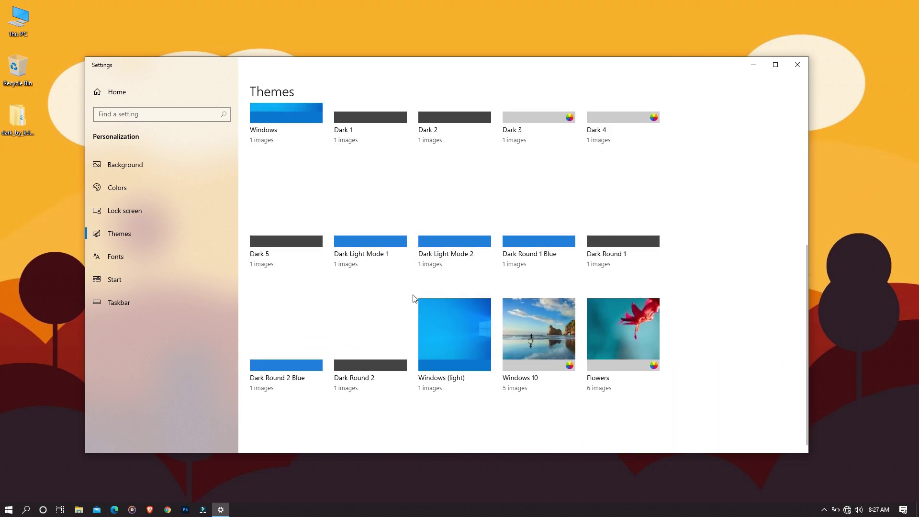
{"action": "left_click", "coordinate": [616, 233]}
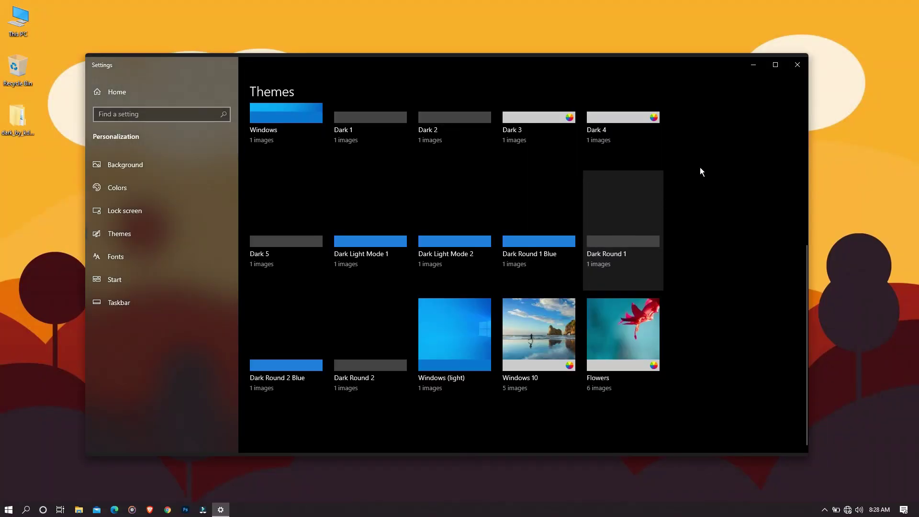
{"action": "left_click", "coordinate": [788, 67]}
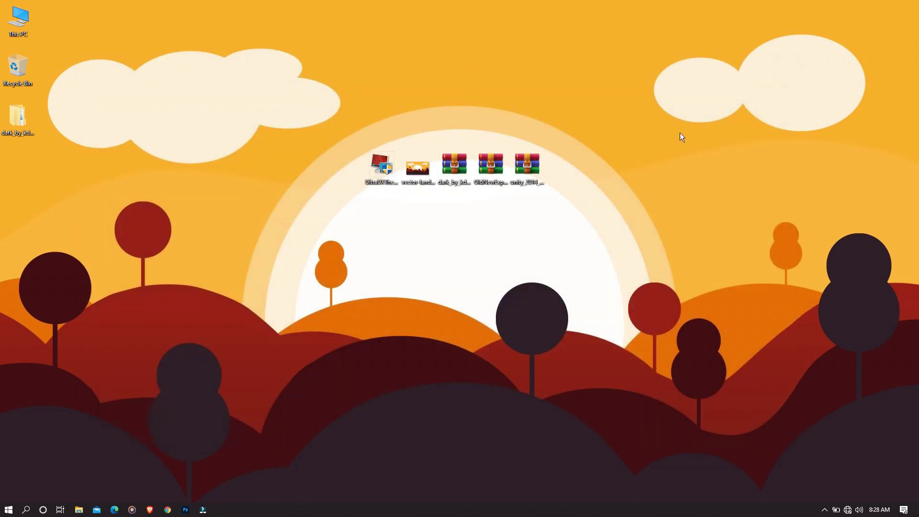
{"action": "double_click", "coordinate": [19, 28]}
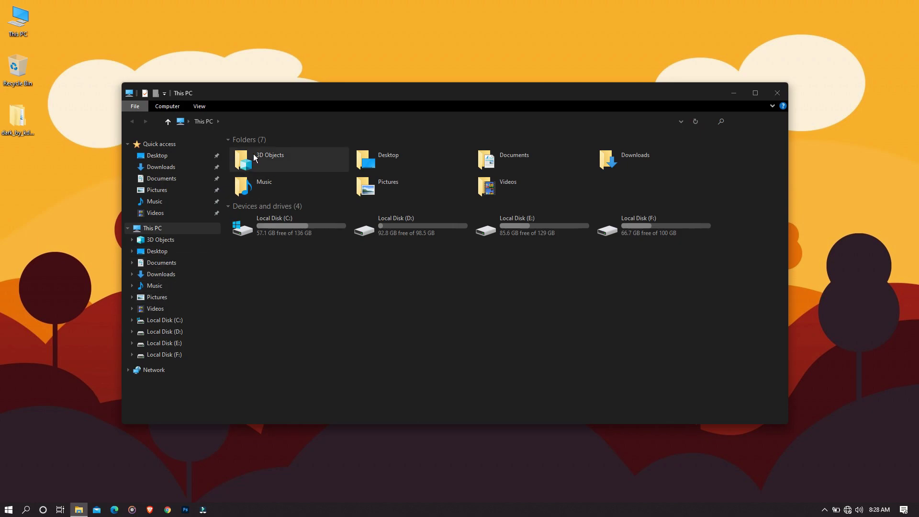
{"action": "left_click", "coordinate": [772, 97]}
- Extract the OldNewExplorer archive into its own folder on the desktop and launch OldNewExplorerCfg from it
{"action": "right_click", "coordinate": [486, 177]}
{"action": "left_click", "coordinate": [499, 214]}
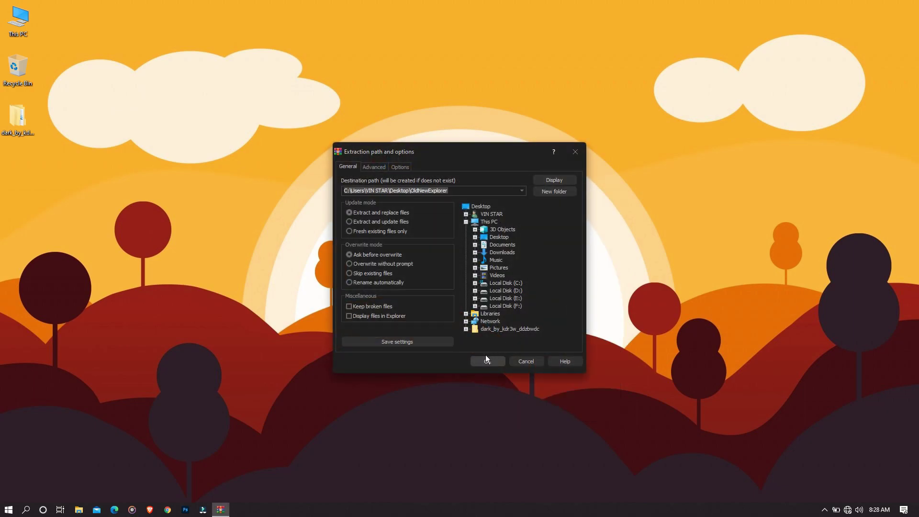
{"action": "left_click", "coordinate": [481, 356]}
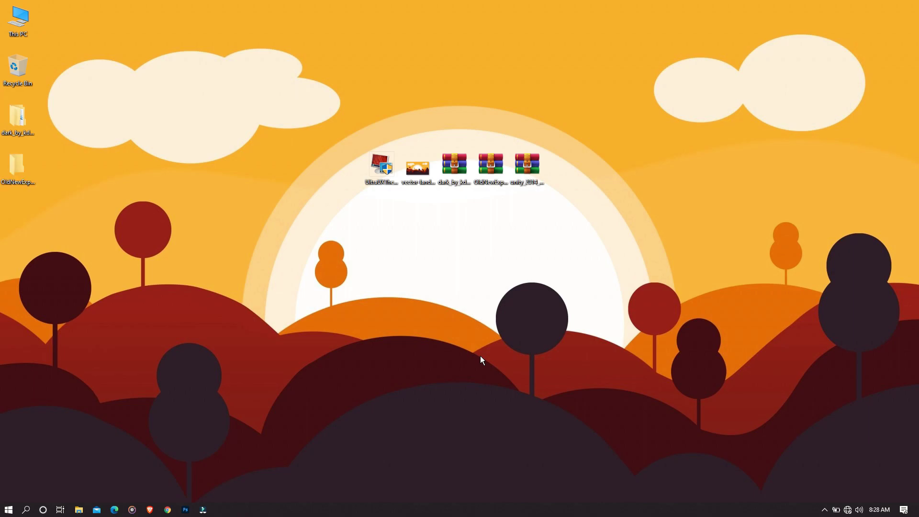
{"action": "double_click", "coordinate": [34, 178]}
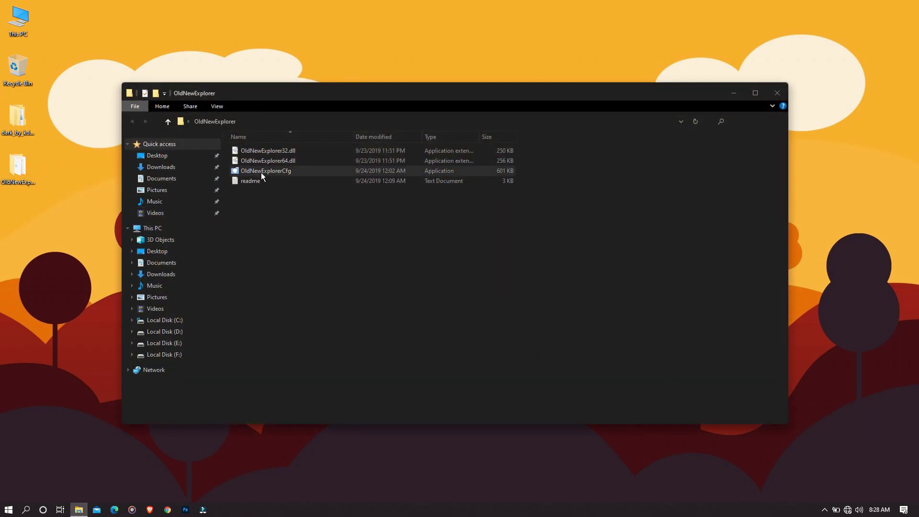
{"action": "left_click", "coordinate": [262, 174]}
{"action": "double_click", "coordinate": [274, 172]}
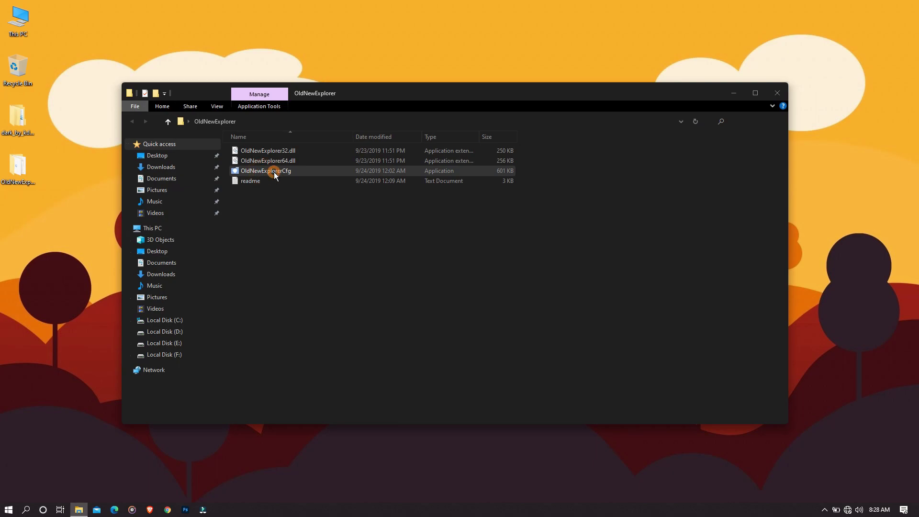
- Install OldNewExplorer with classical drive grouping, libraries, command bar, and hidden caption text, caption icon and Up button, and check This PC
{"action": "left_click", "coordinate": [375, 192]}
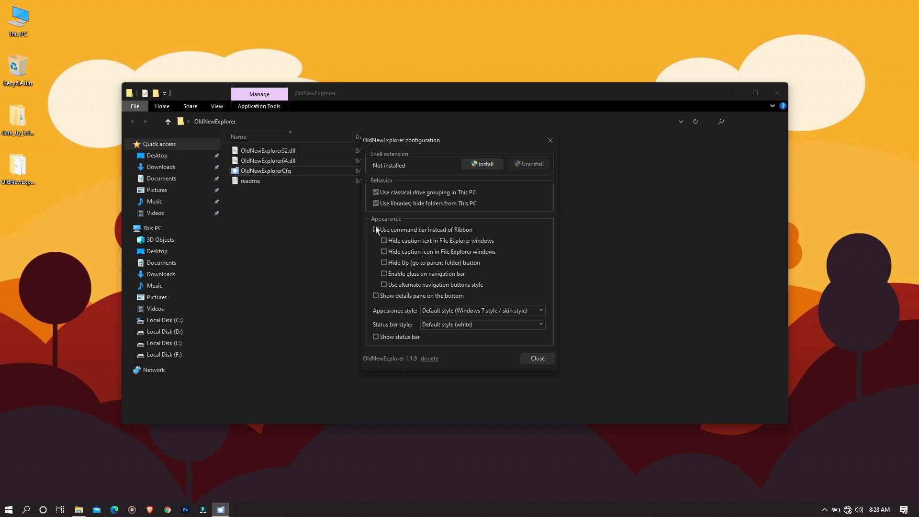
{"action": "left_click", "coordinate": [385, 273]}
{"action": "left_click", "coordinate": [481, 165]}
{"action": "left_click", "coordinate": [413, 313]}
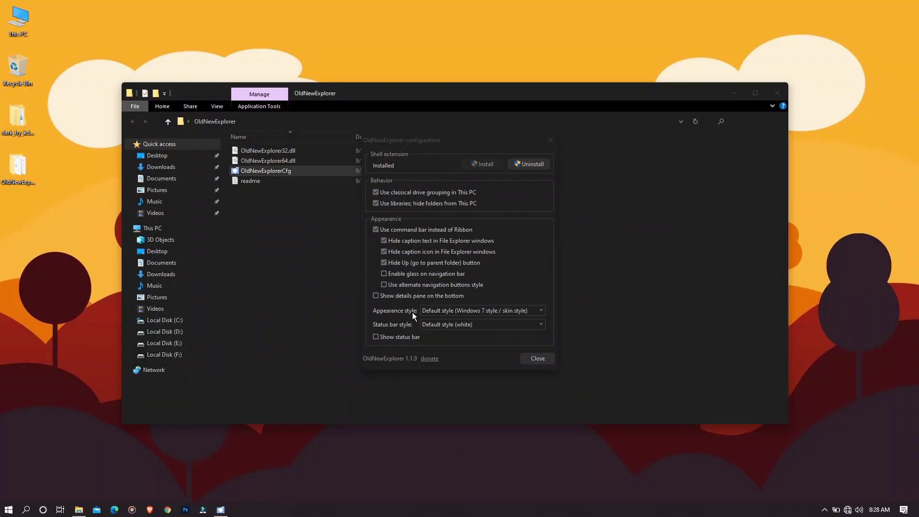
{"action": "left_click", "coordinate": [532, 359]}
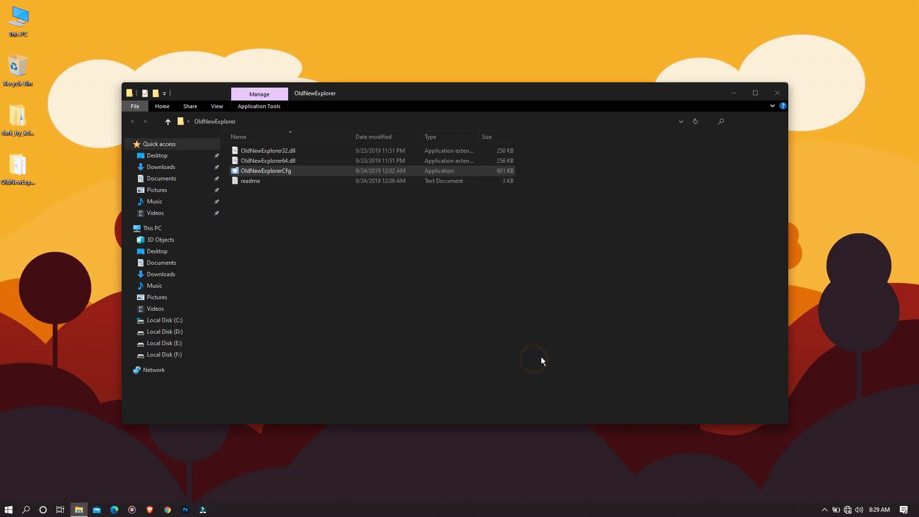
{"action": "left_click", "coordinate": [777, 93]}
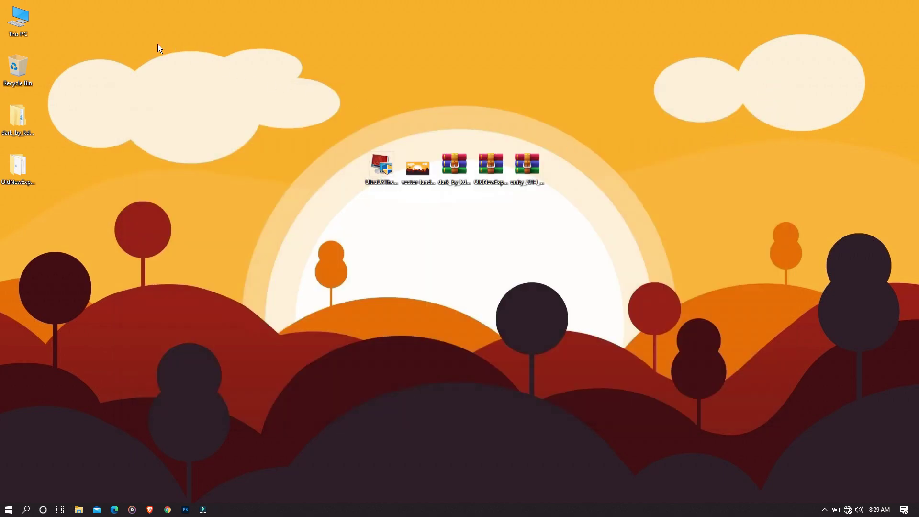
{"action": "double_click", "coordinate": [19, 19]}
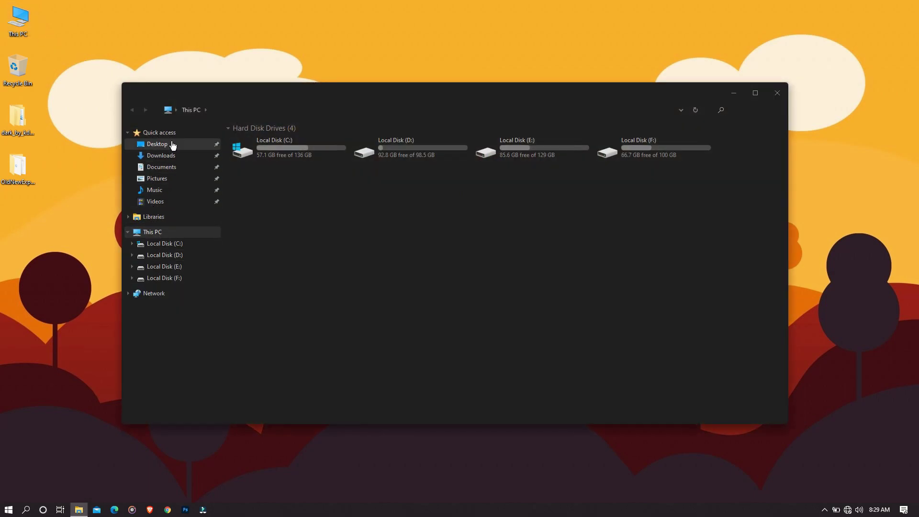
{"action": "left_click", "coordinate": [775, 95]}
- Extract the unity_2014_ipack_icons archive into its own folder on the desktop and open its UNITY 2014 iPACK subfolder
{"action": "right_click", "coordinate": [527, 177]}
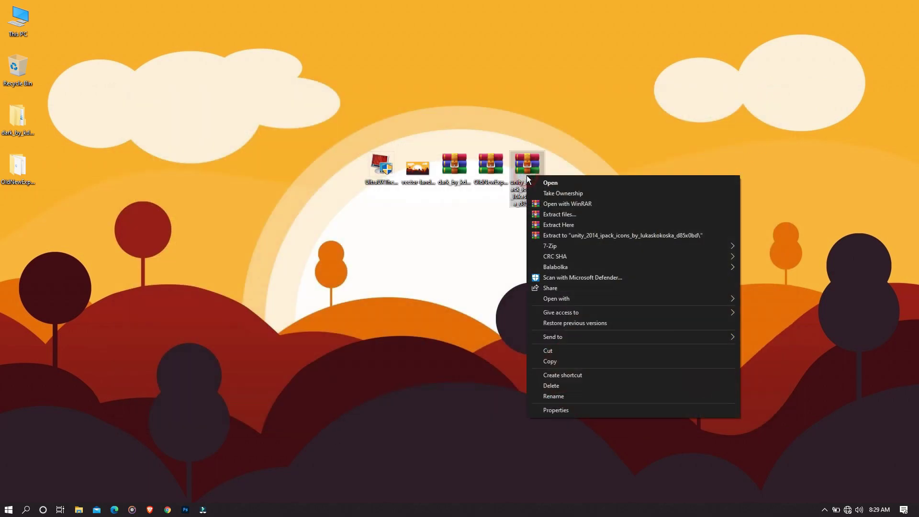
{"action": "left_click", "coordinate": [539, 214]}
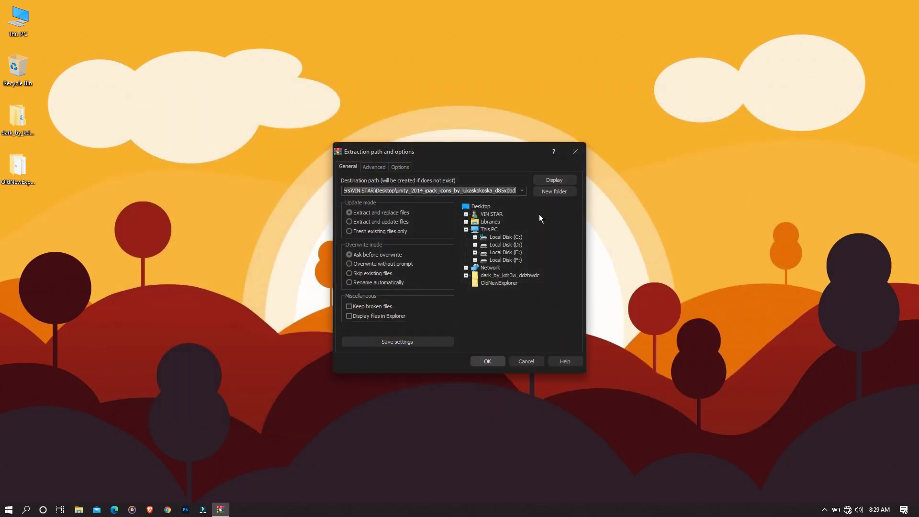
{"action": "left_click", "coordinate": [482, 361]}
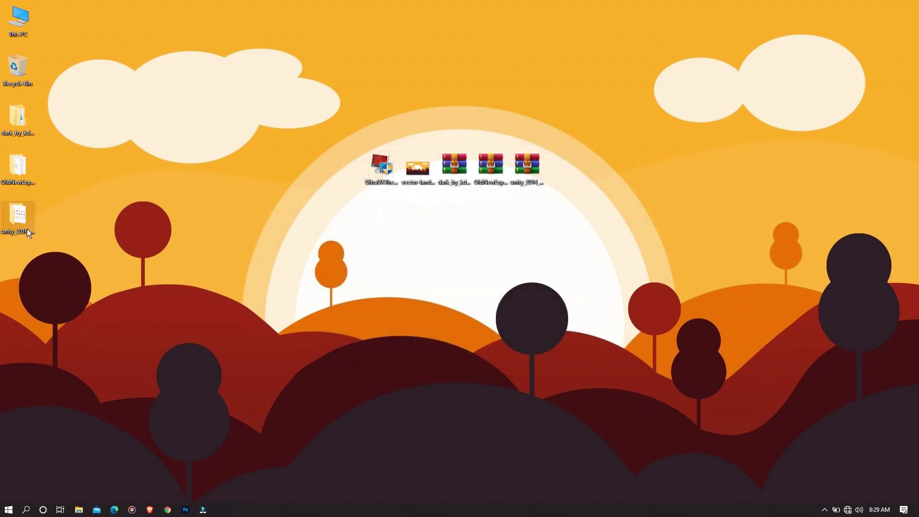
{"action": "double_click", "coordinate": [26, 228]}
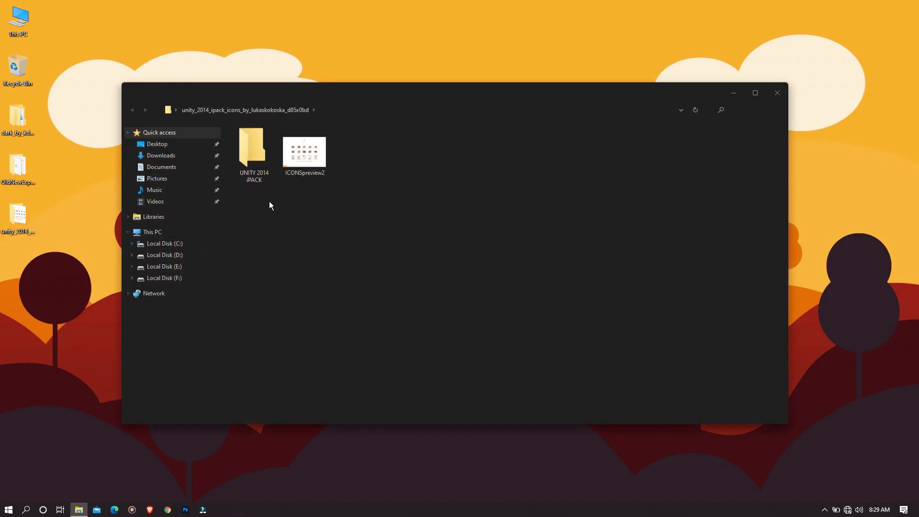
{"action": "double_click", "coordinate": [263, 168]}
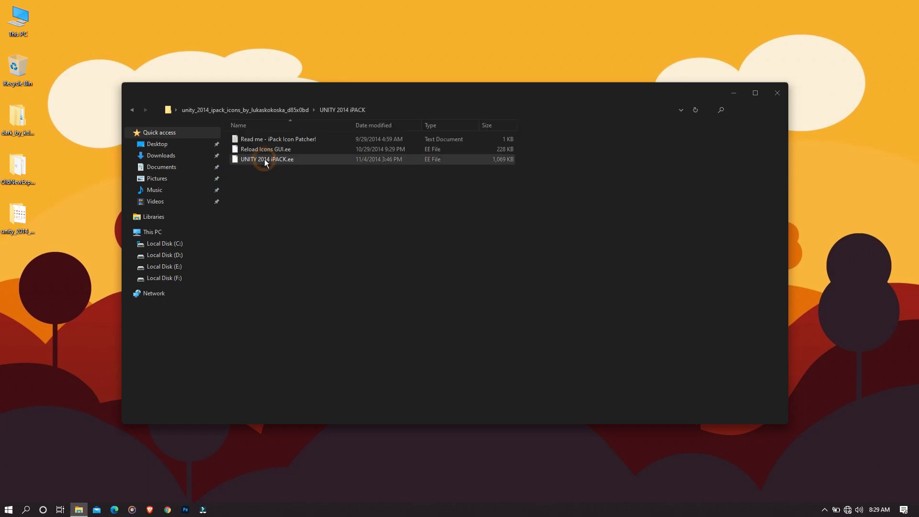
- Rename the file UNITY 2014 iPACK.ee to UNITY 2014 iPACK.exe, accepting the extension change
{"action": "left_click", "coordinate": [295, 162]}
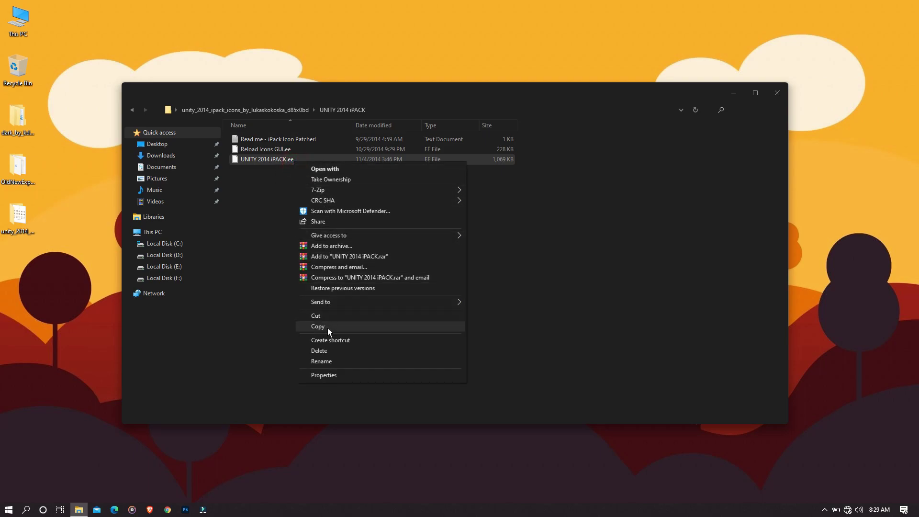
{"action": "left_click", "coordinate": [328, 361]}
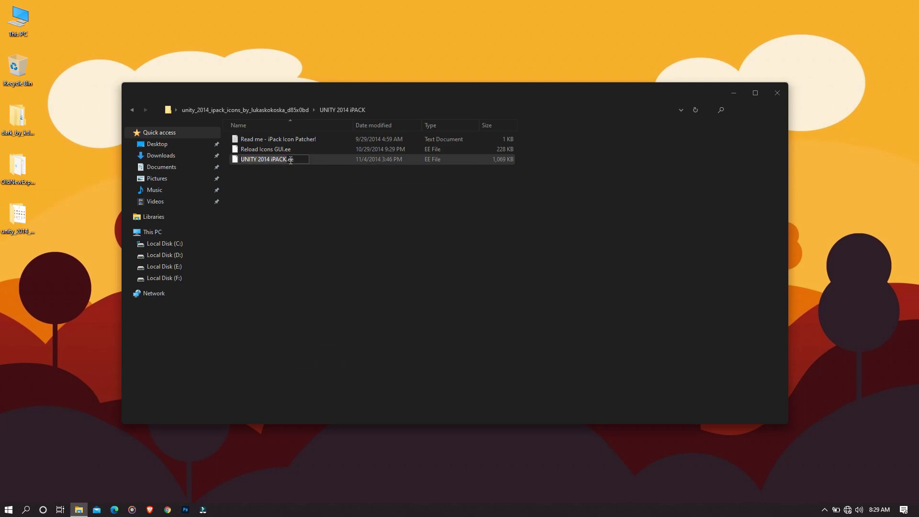
{"action": "left_click", "coordinate": [290, 161]}
{"action": "type", "text": "x"}
{"action": "left_click", "coordinate": [297, 160]}
{"action": "left_click_drag", "start_coordinate": [295, 160], "coordinate": [288, 162]}
{"action": "left_click", "coordinate": [323, 222]}
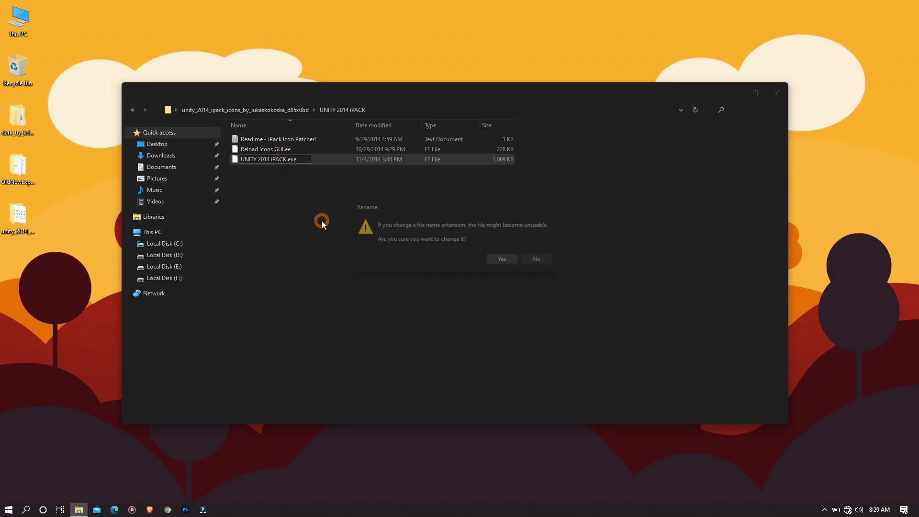
{"action": "left_click", "coordinate": [502, 260]}
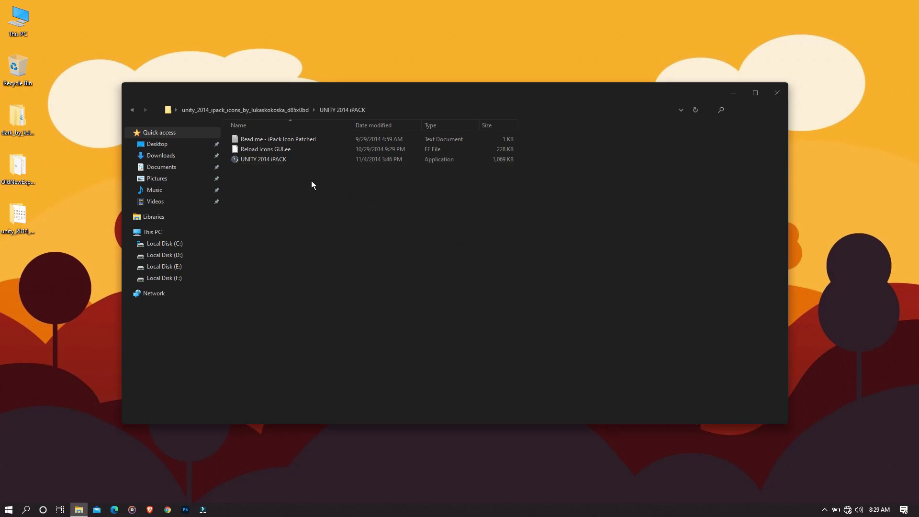
- Run UNITY 2014 iPACK and install the icon pack, agreeing to the terms and creating a restore point
{"action": "left_click", "coordinate": [303, 162]}
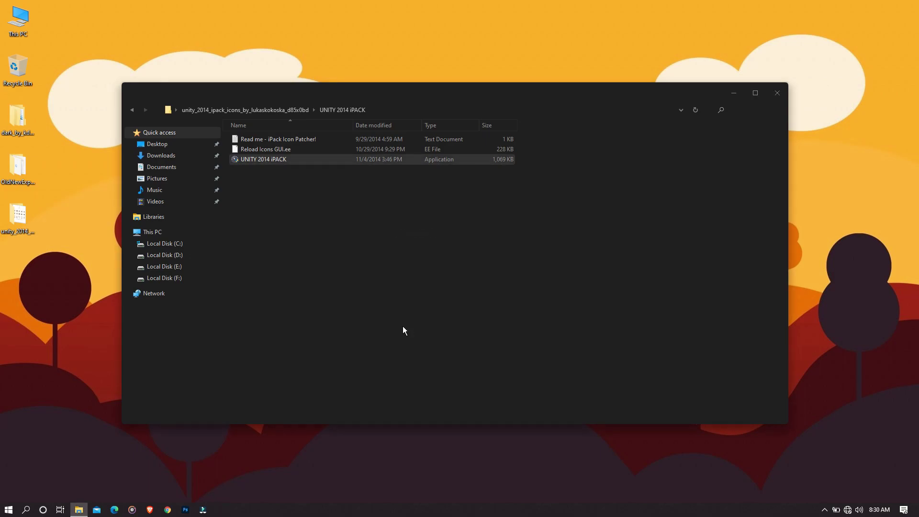
{"action": "left_click", "coordinate": [782, 96]}
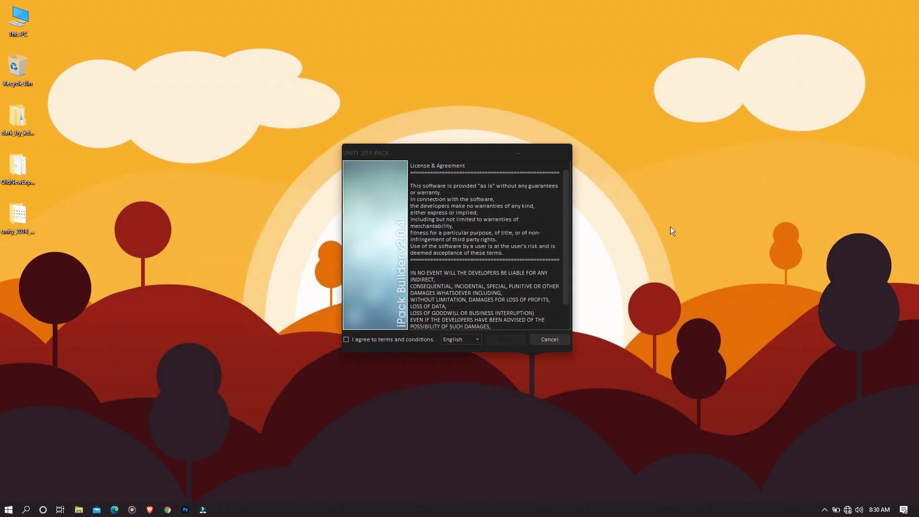
{"action": "left_click", "coordinate": [398, 343]}
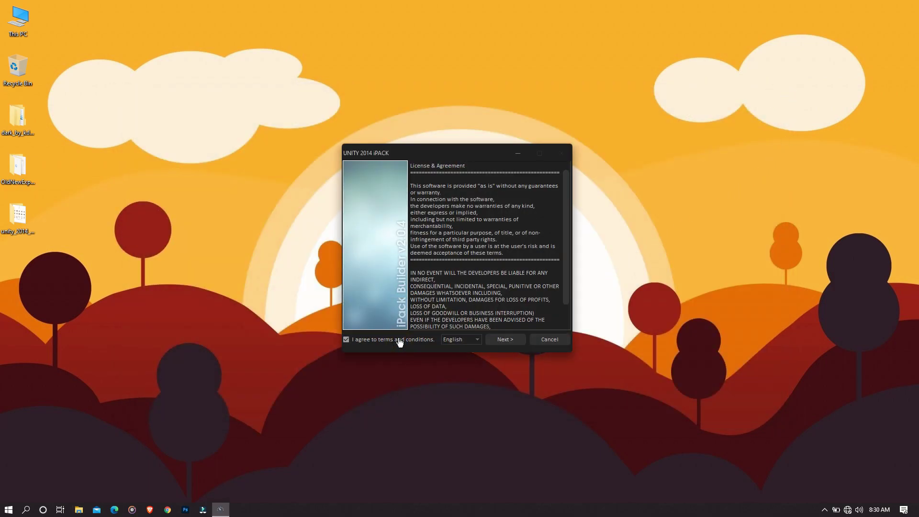
{"action": "left_click", "coordinate": [491, 343]}
{"action": "left_click", "coordinate": [492, 343]}
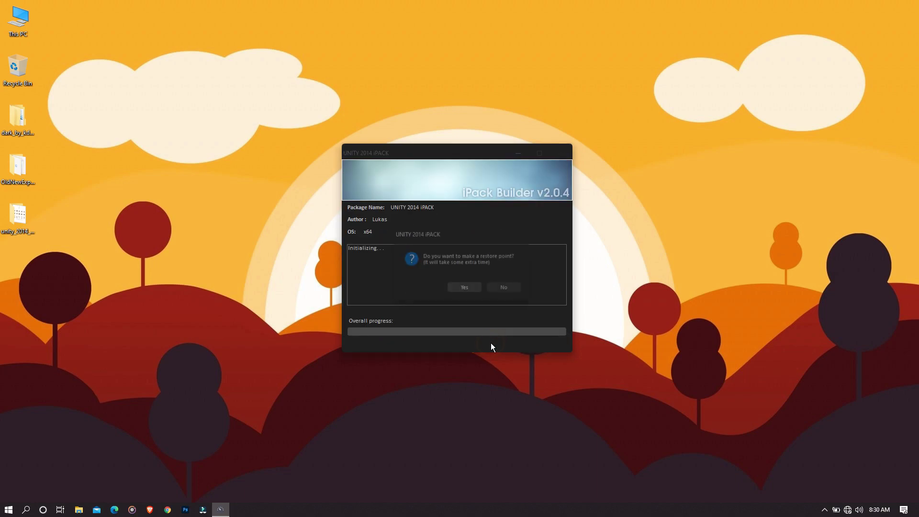
{"action": "left_click", "coordinate": [470, 289]}
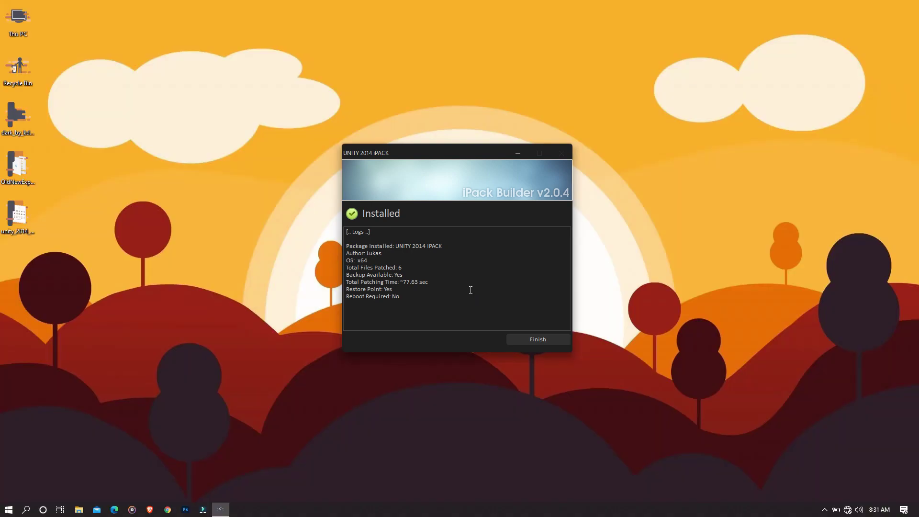
{"action": "left_click", "coordinate": [519, 339]}
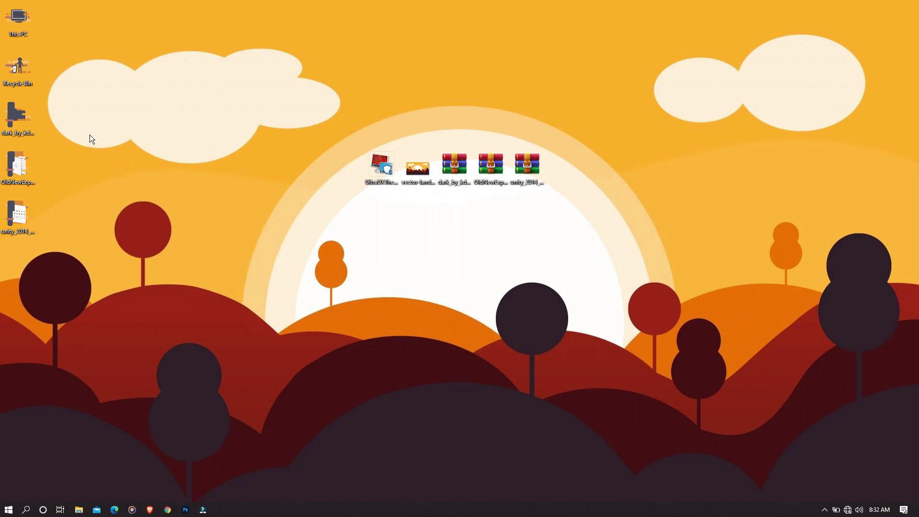
- Examine the new icons in This PC, Quick access, Libraries and the Local Disk (C:) folders
{"action": "double_click", "coordinate": [19, 22]}
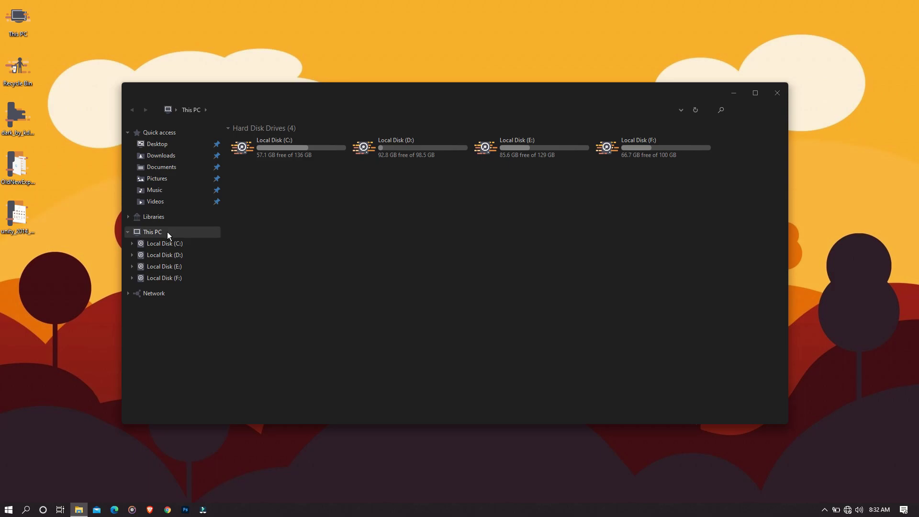
{"action": "left_click", "coordinate": [180, 134]}
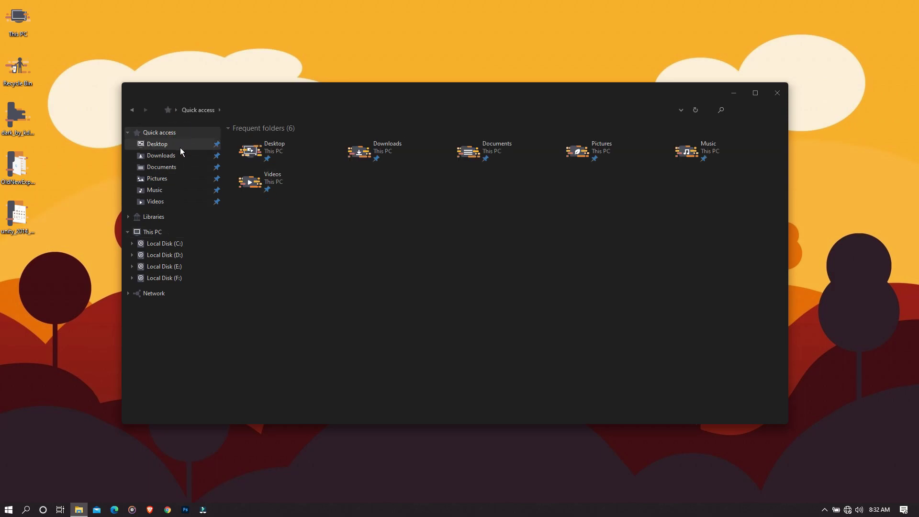
{"action": "left_click", "coordinate": [182, 216]}
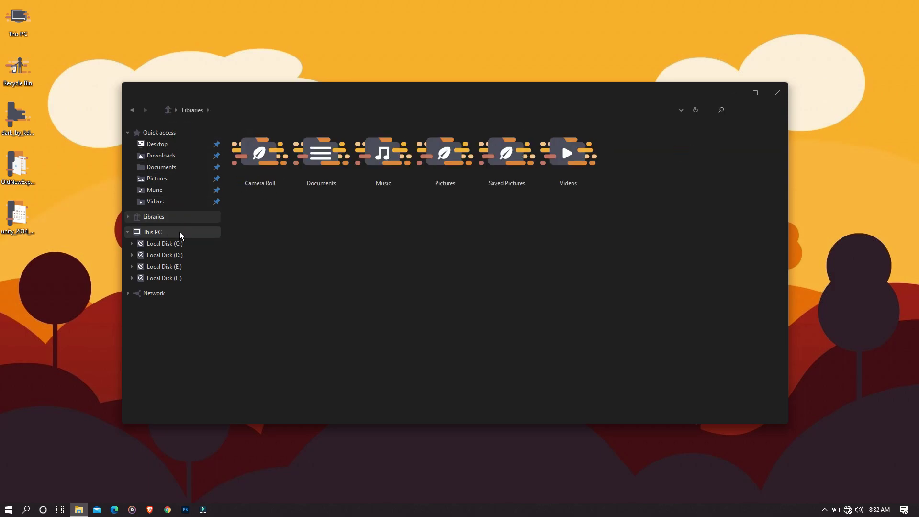
{"action": "left_click", "coordinate": [179, 232]}
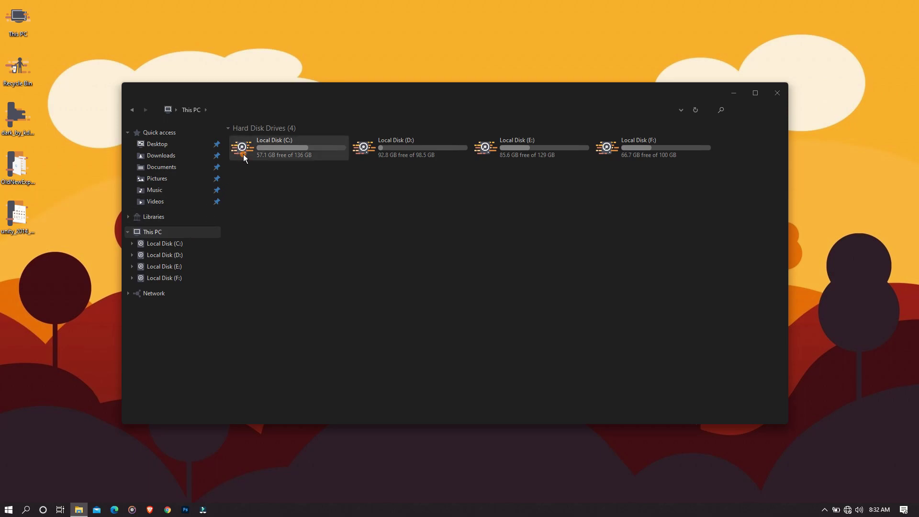
{"action": "double_click", "coordinate": [243, 154]}
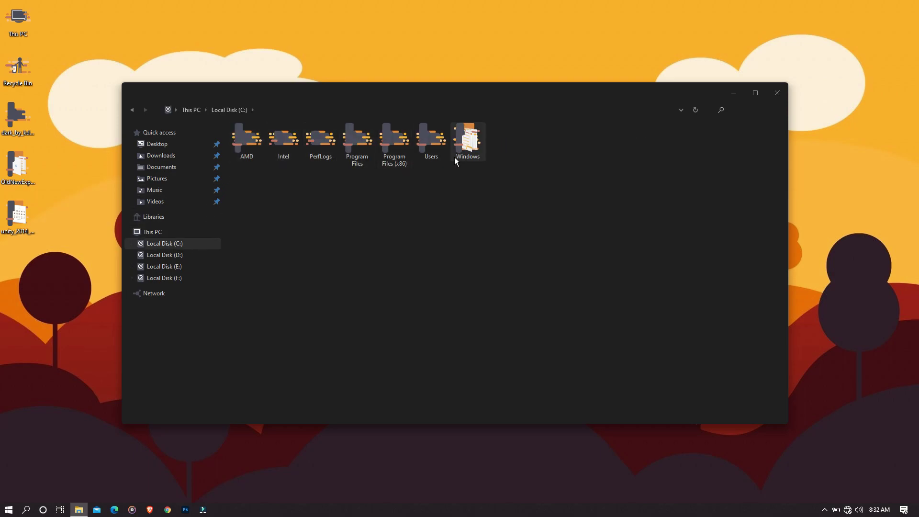
- Close File Explorer and install Nexus from NexusSetup, accepting the license agreement and default settings and launching it on completion
{"action": "left_click", "coordinate": [769, 95]}
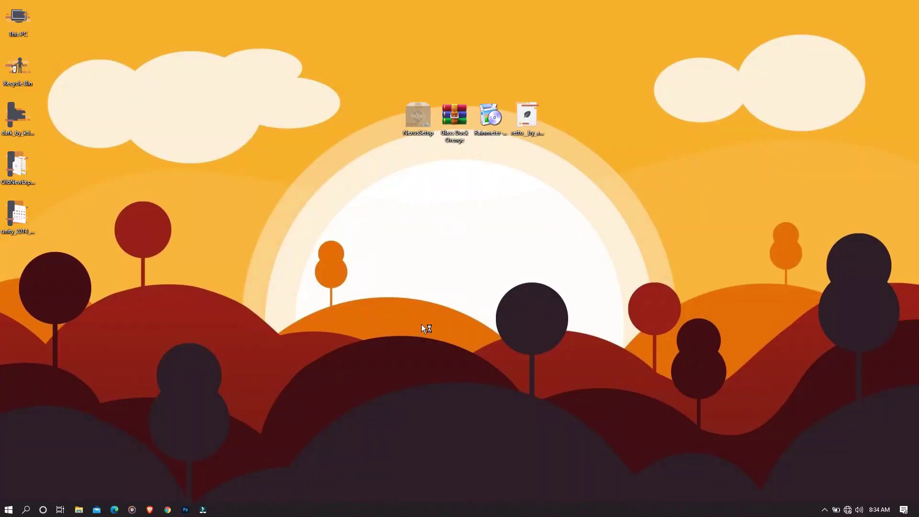
{"action": "left_click", "coordinate": [475, 277]}
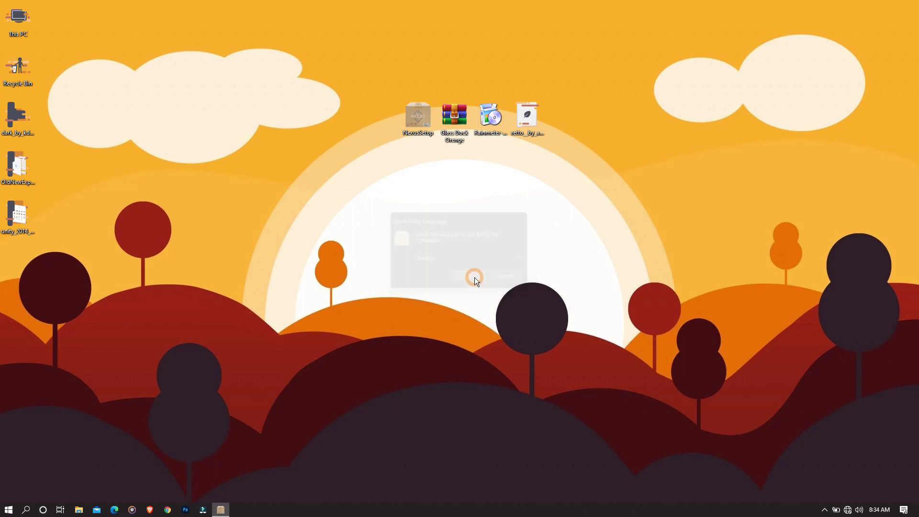
{"action": "left_click", "coordinate": [421, 303]}
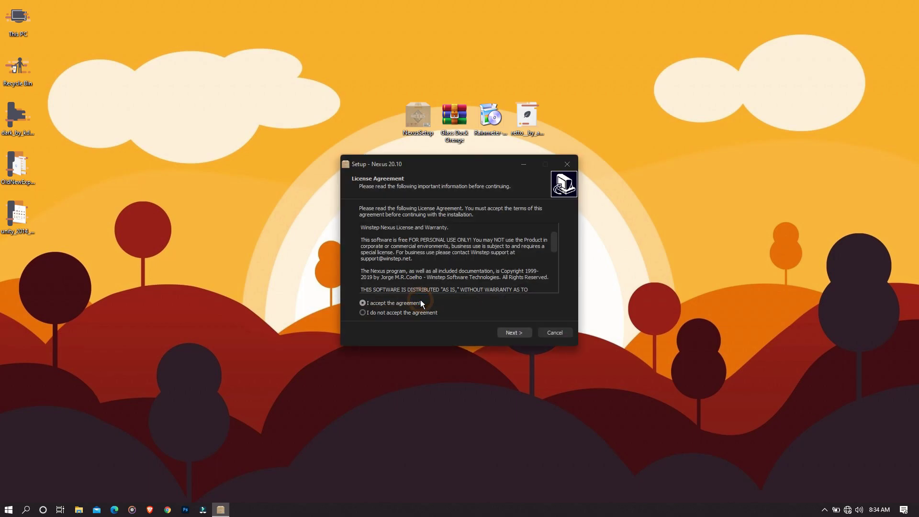
{"action": "left_click", "coordinate": [503, 332]}
{"action": "left_click", "coordinate": [503, 331]}
{"action": "left_click", "coordinate": [502, 330]}
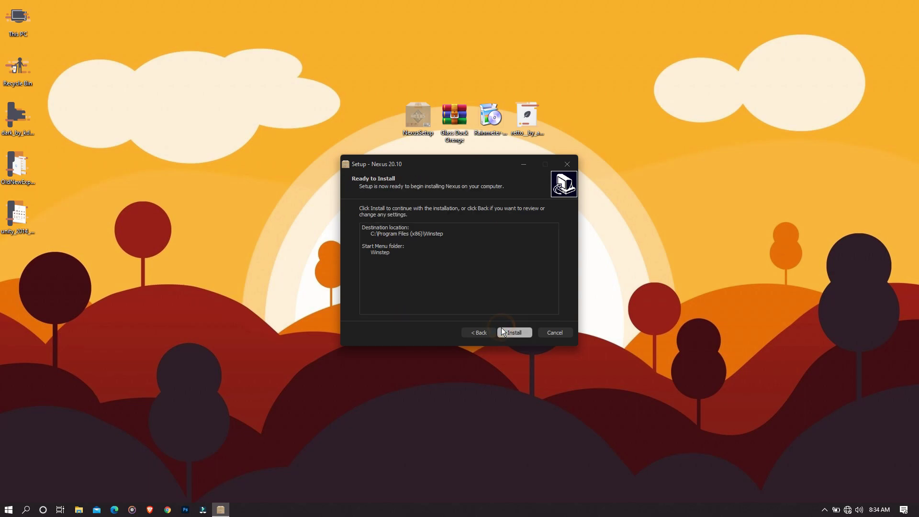
{"action": "left_click", "coordinate": [502, 329]}
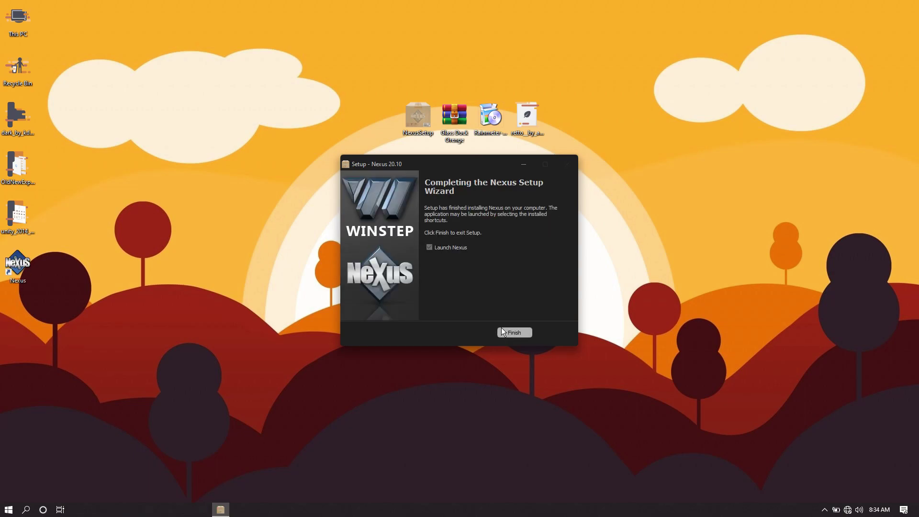
{"action": "left_click", "coordinate": [502, 330]}
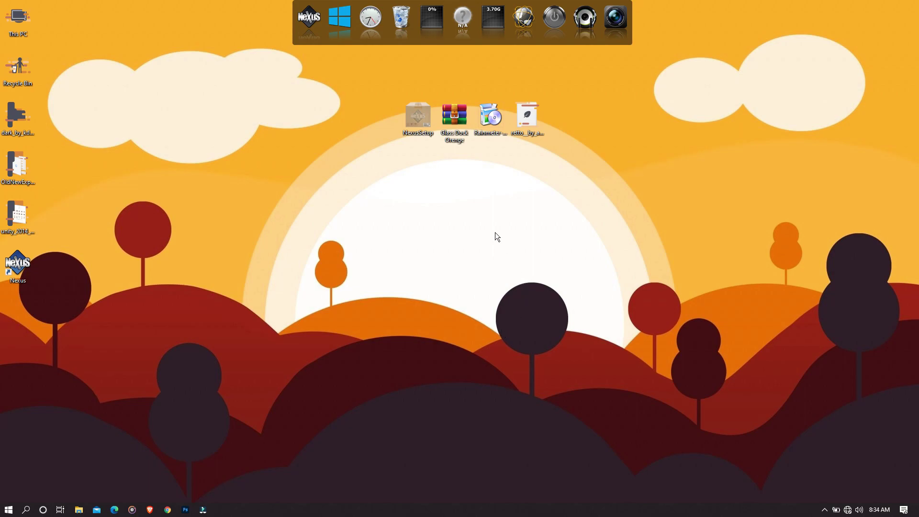
- Extract the Glass Dock Orenge archive into its own folder on the desktop and open that folder
{"action": "right_click", "coordinate": [459, 125]}
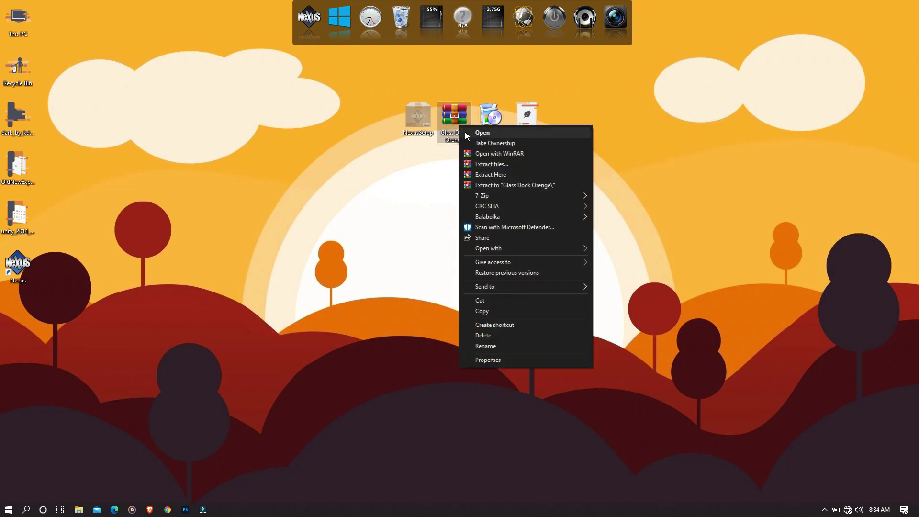
{"action": "left_click", "coordinate": [476, 164]}
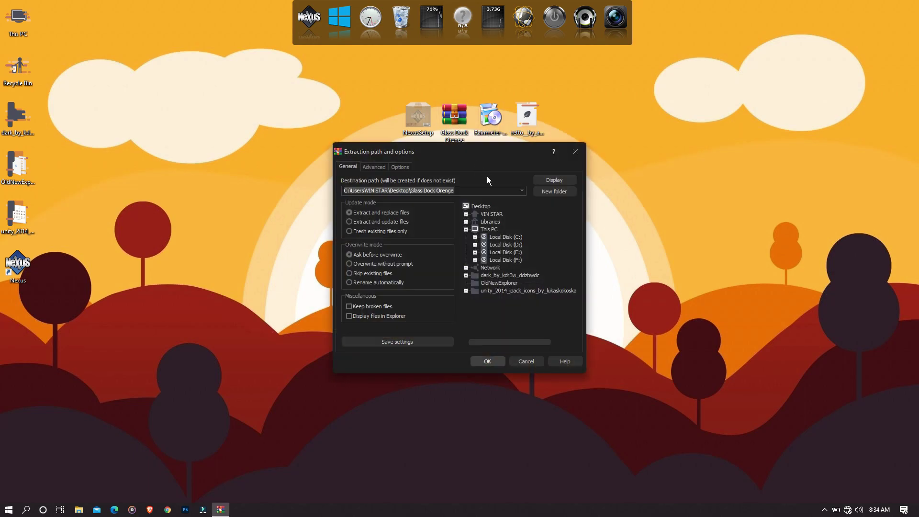
{"action": "left_click", "coordinate": [483, 361]}
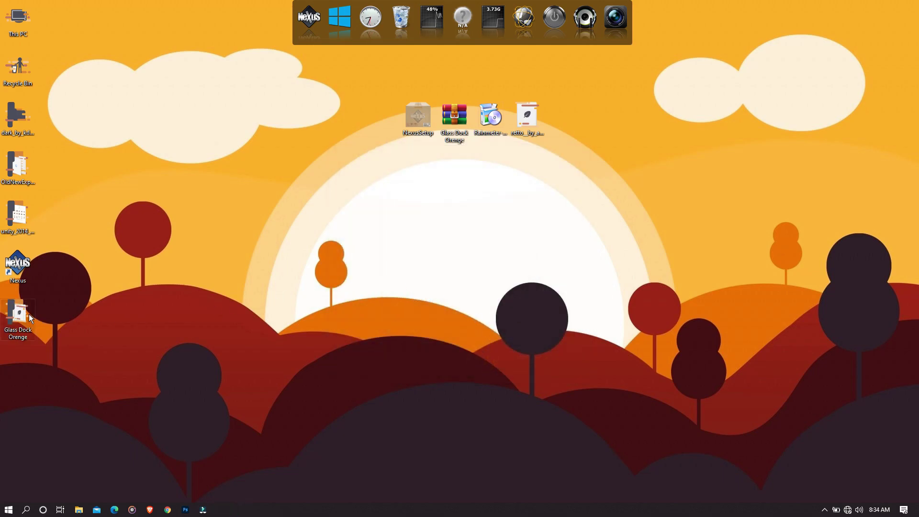
{"action": "double_click", "coordinate": [29, 314]}
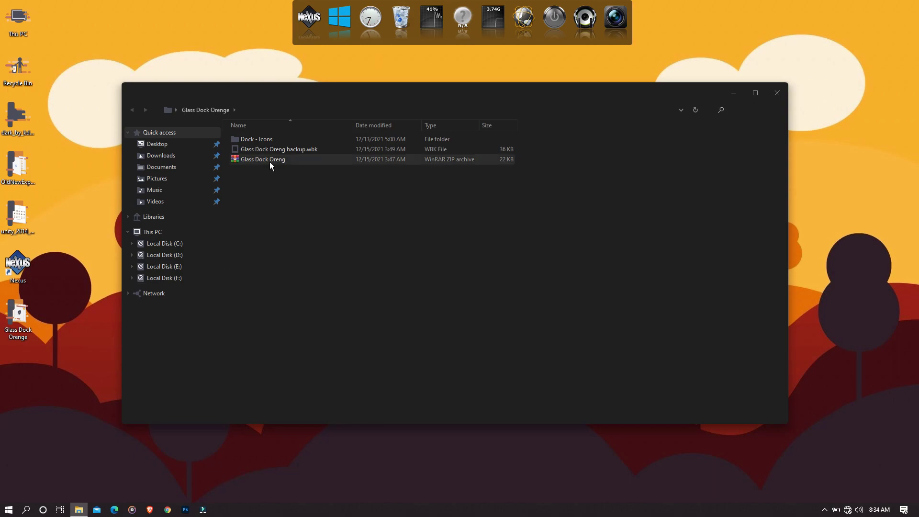
- Move the Dock - Icons folder from Glass Dock Orenge to the root of Local Disk (C:) and close the window
{"action": "left_click", "coordinate": [270, 142]}
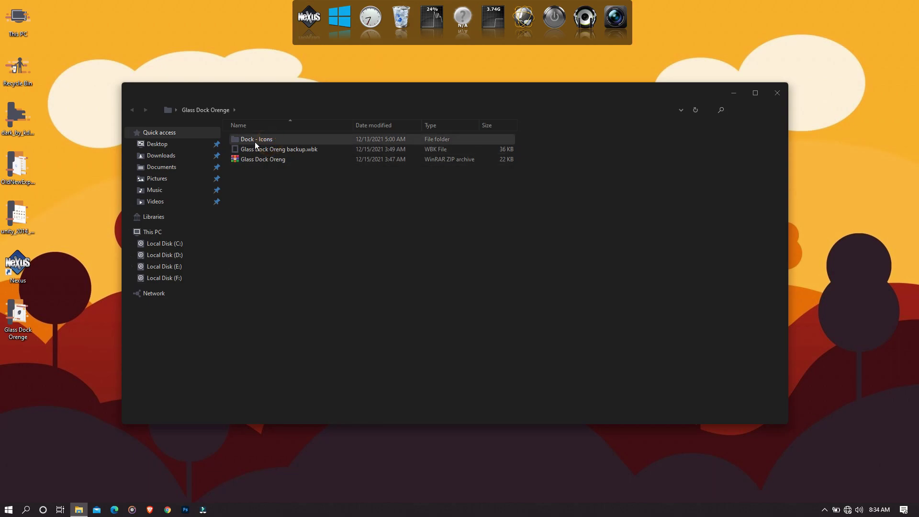
{"action": "left_click", "coordinate": [280, 142]}
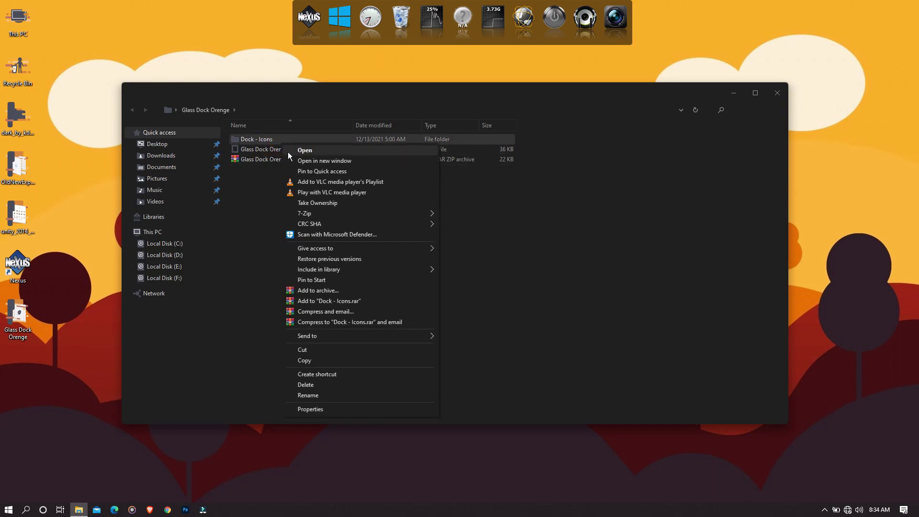
{"action": "left_click", "coordinate": [298, 350]}
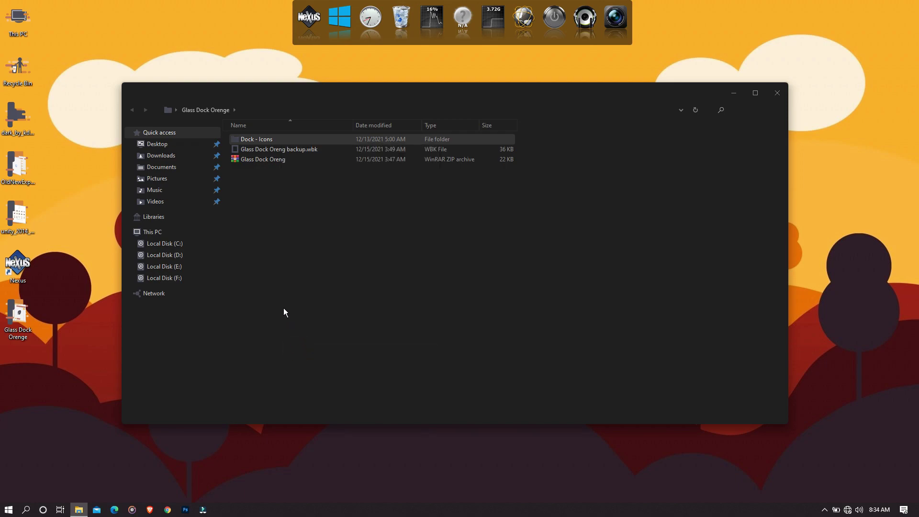
{"action": "left_click", "coordinate": [183, 235]}
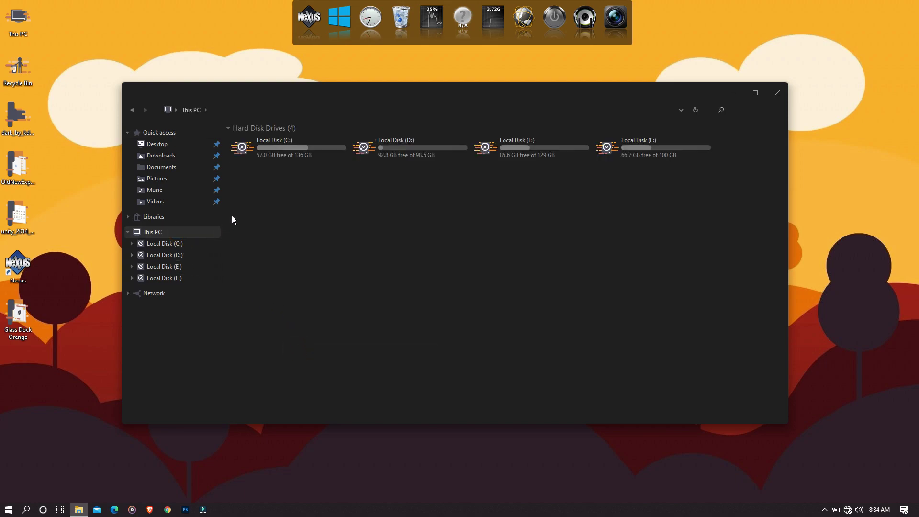
{"action": "double_click", "coordinate": [274, 155]}
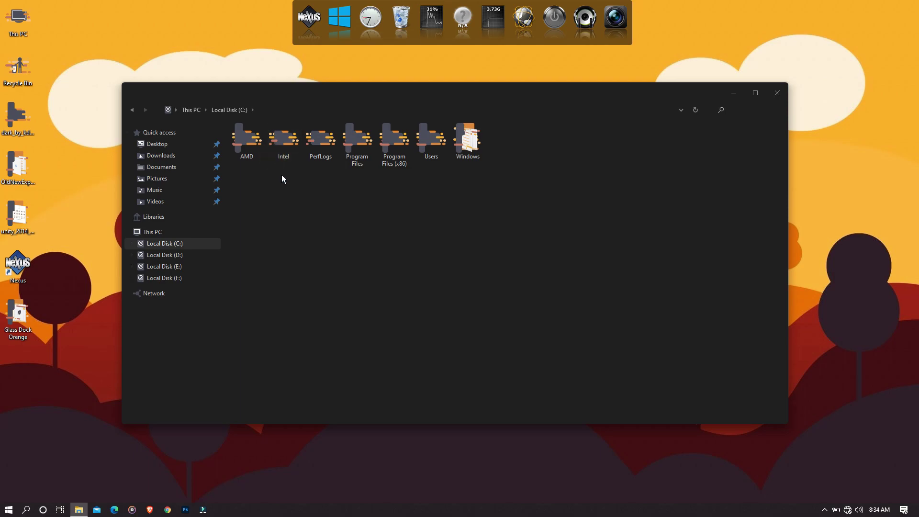
{"action": "right_click", "coordinate": [286, 181]}
{"action": "left_click", "coordinate": [308, 248]}
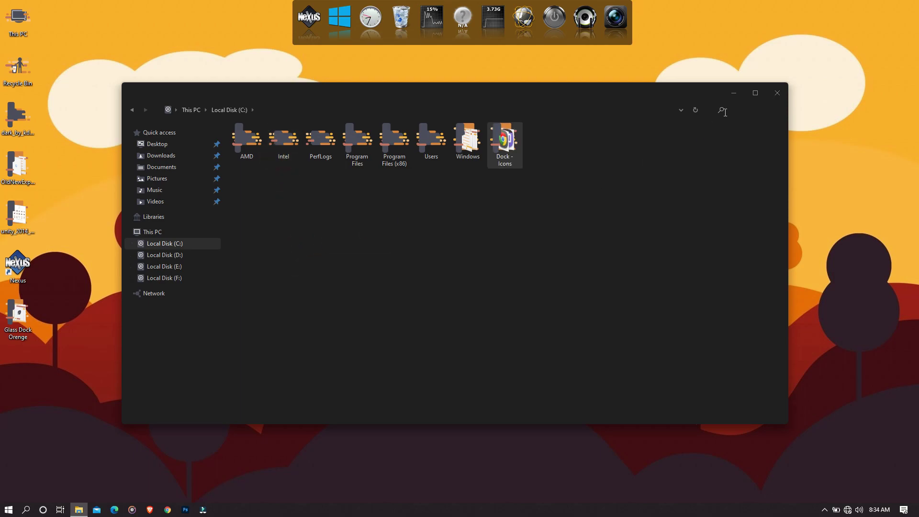
{"action": "left_click", "coordinate": [777, 93]}
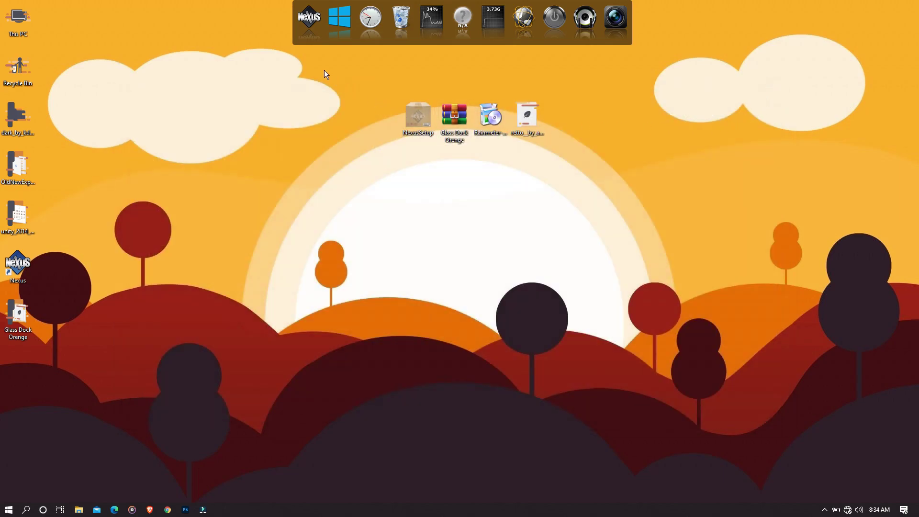
- Import the Glass Dock Oreng ZIP theme from the desktop's Glass Dock Orenge folder into the Nexus themes
{"action": "left_click", "coordinate": [306, 26]}
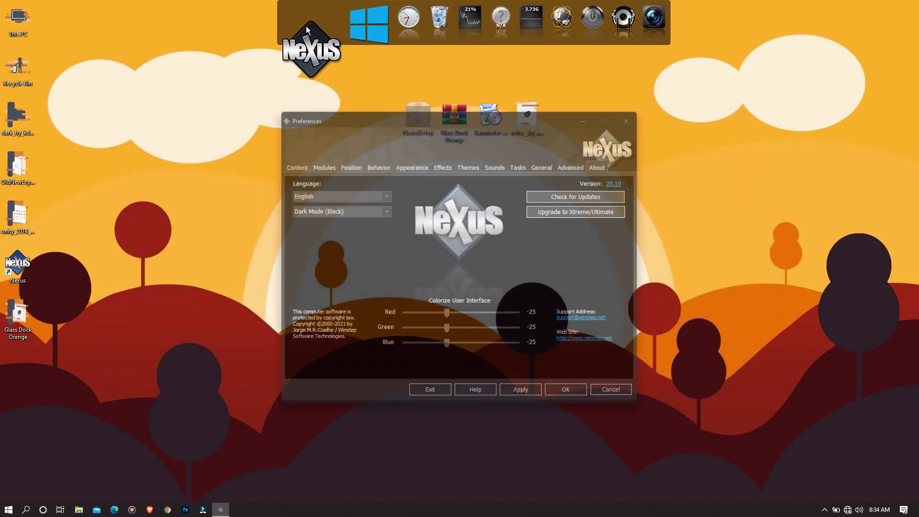
{"action": "left_click", "coordinate": [469, 167]}
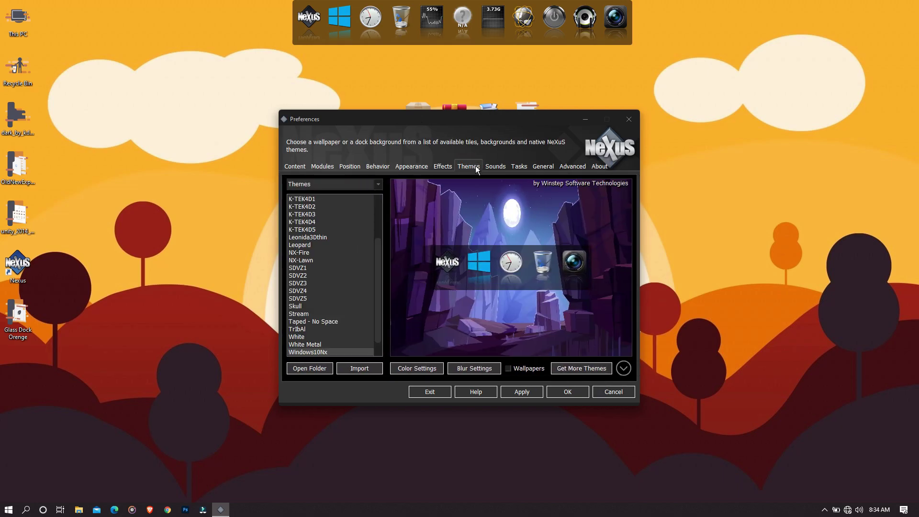
{"action": "left_click", "coordinate": [362, 369]}
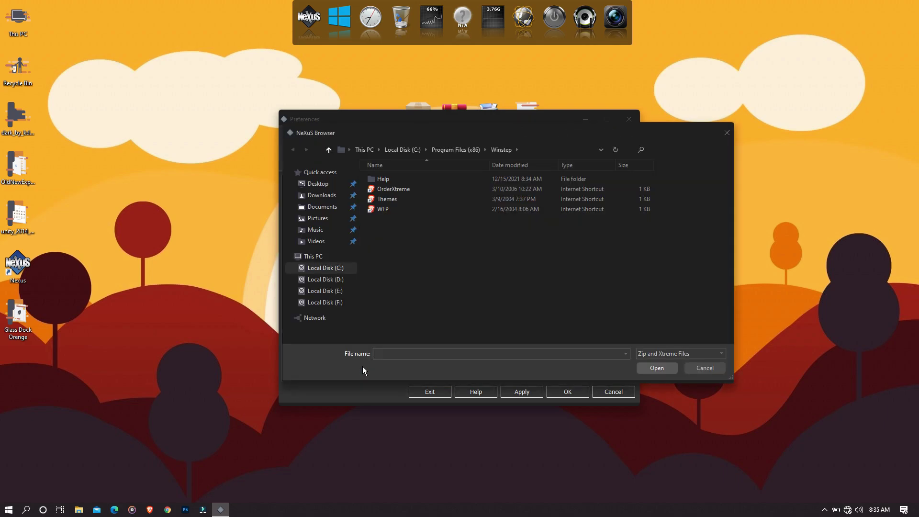
{"action": "left_click", "coordinate": [317, 185]}
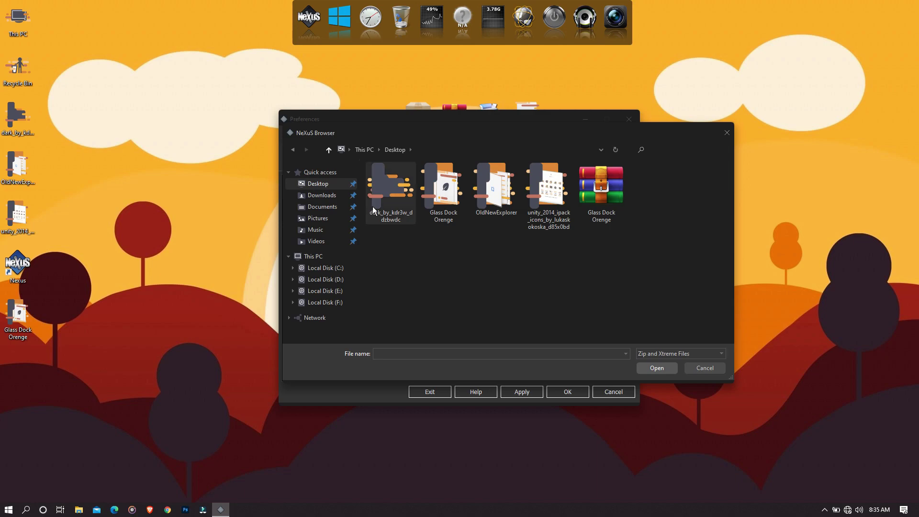
{"action": "double_click", "coordinate": [443, 193]}
{"action": "left_click", "coordinate": [438, 180]}
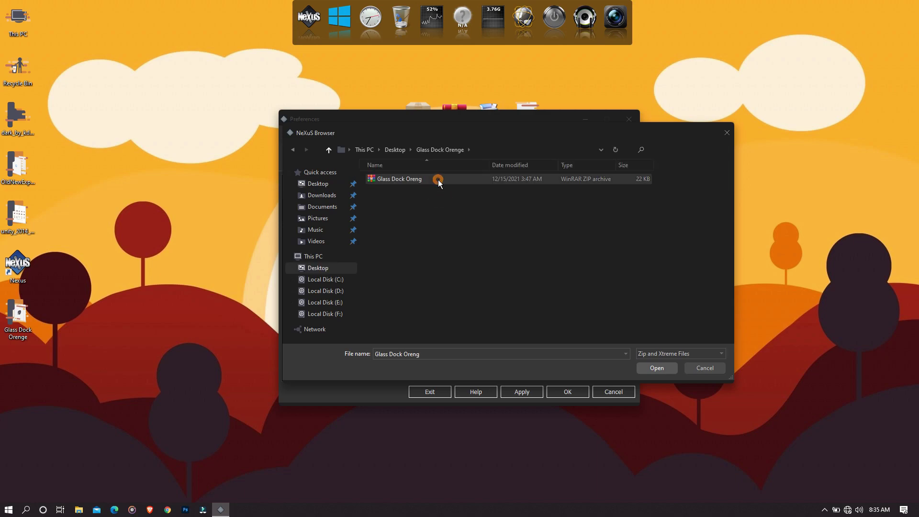
{"action": "mouse_move", "coordinate": [433, 182]}
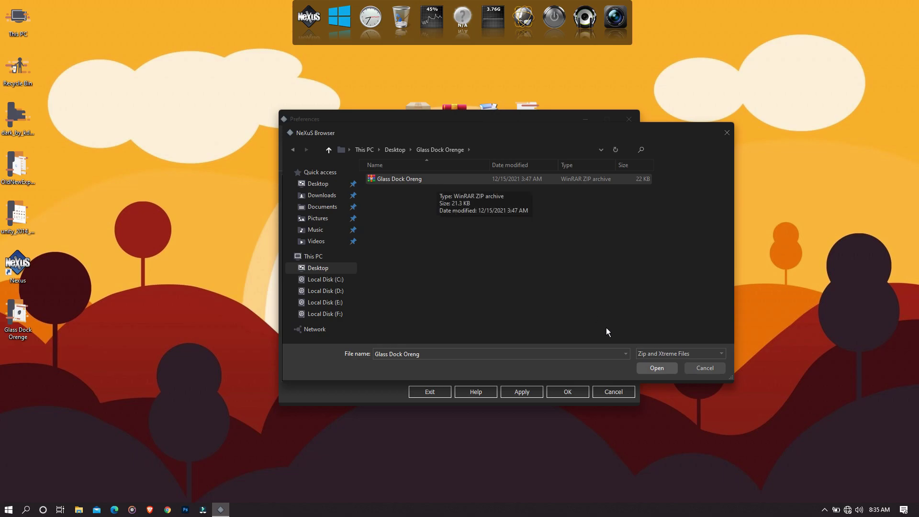
{"action": "left_click", "coordinate": [643, 365]}
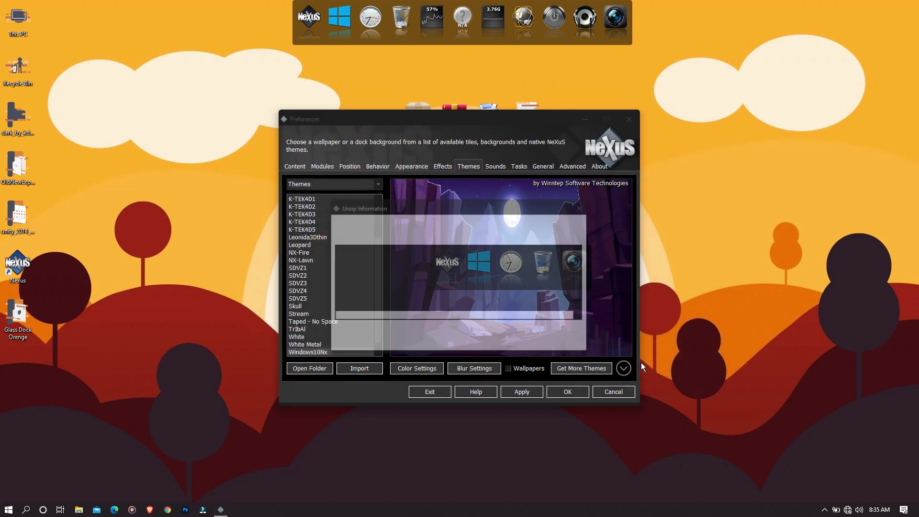
{"action": "left_click", "coordinate": [563, 342]}
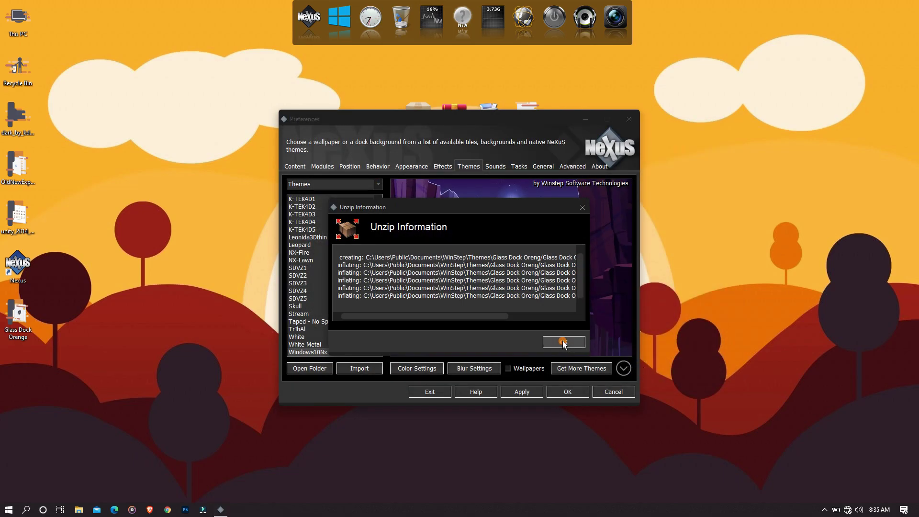
- Restore the Nexus configuration from Glass Dock Oreng backup.wbk in the Glass Dock Orenge folder and close the preferences
{"action": "left_click", "coordinate": [573, 168]}
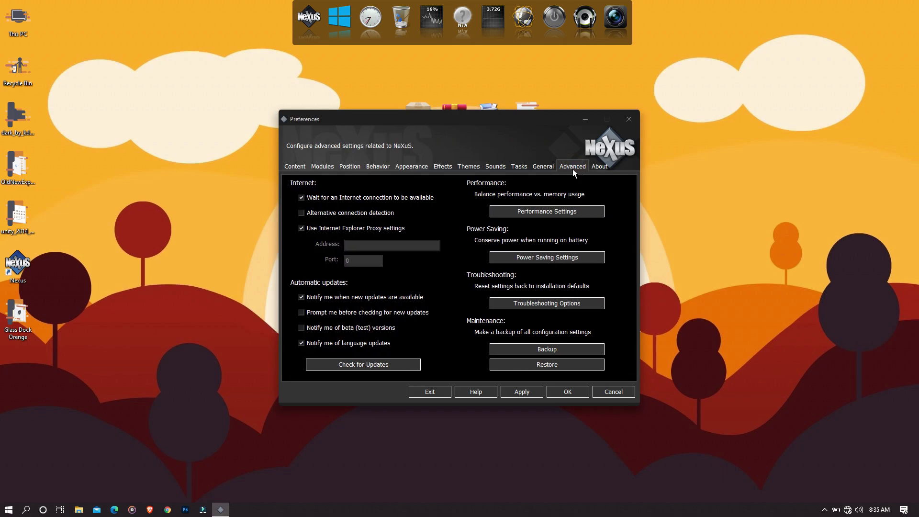
{"action": "left_click", "coordinate": [552, 365]}
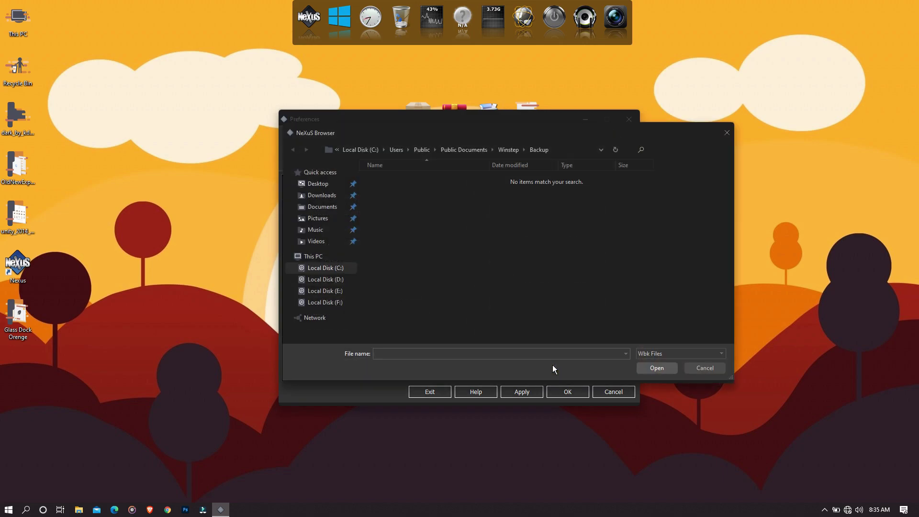
{"action": "left_click", "coordinate": [328, 186]}
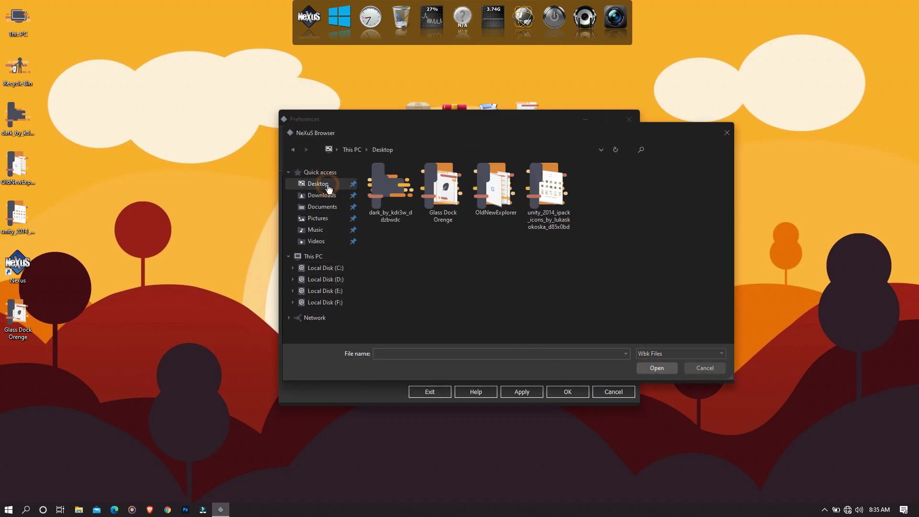
{"action": "double_click", "coordinate": [441, 191]}
{"action": "left_click", "coordinate": [438, 182]}
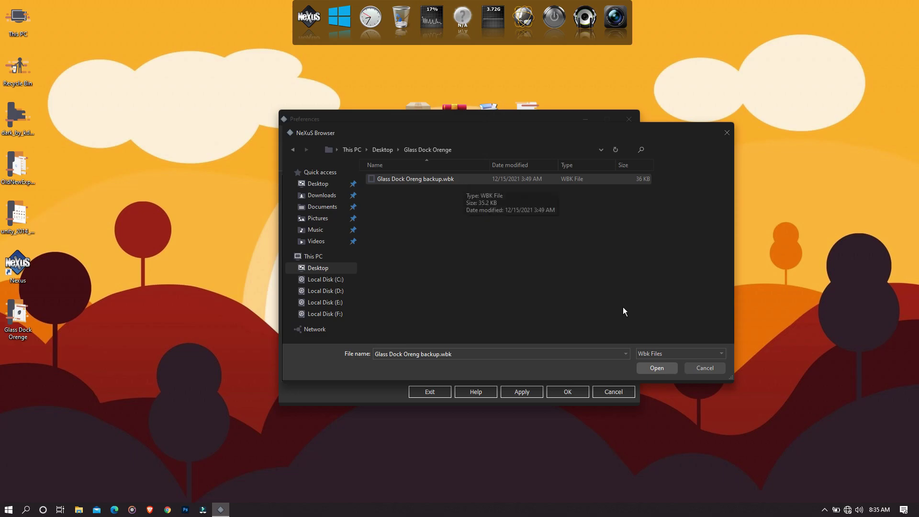
{"action": "left_click", "coordinate": [651, 366]}
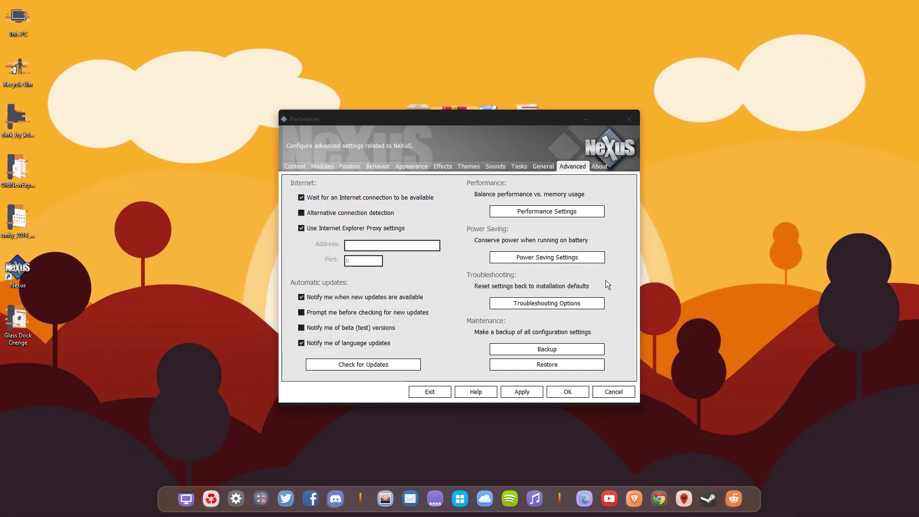
{"action": "left_click", "coordinate": [625, 119]}
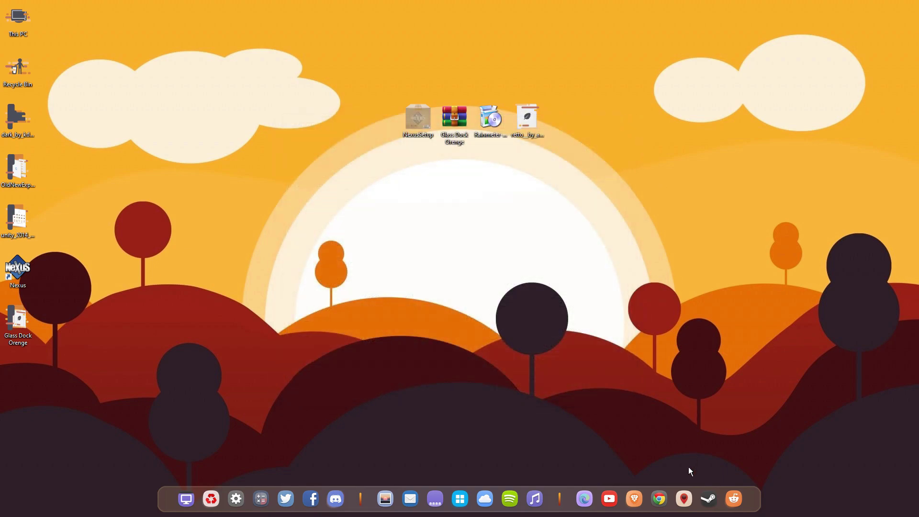
- Reveal the hidden Windows taskbar from the dock, unlock it and move it toward the right side of the desktop
{"action": "left_click", "coordinate": [431, 492]}
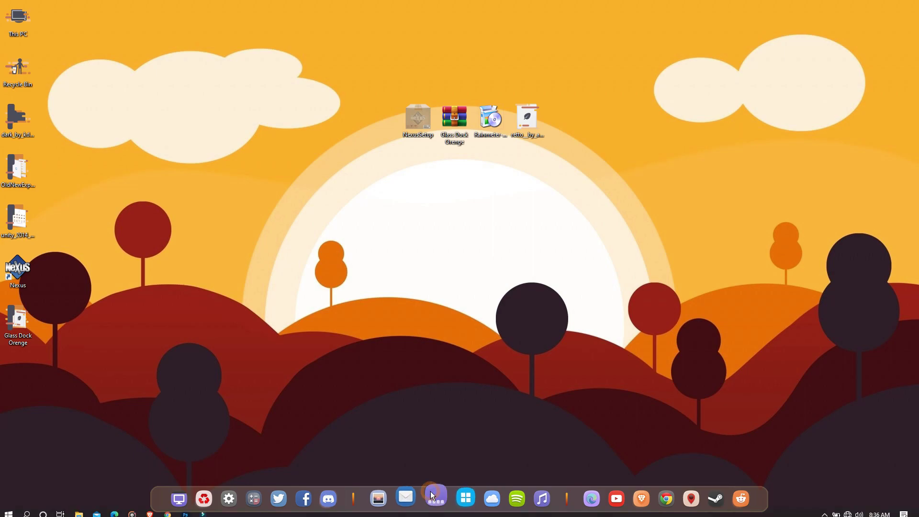
{"action": "right_click", "coordinate": [494, 512]}
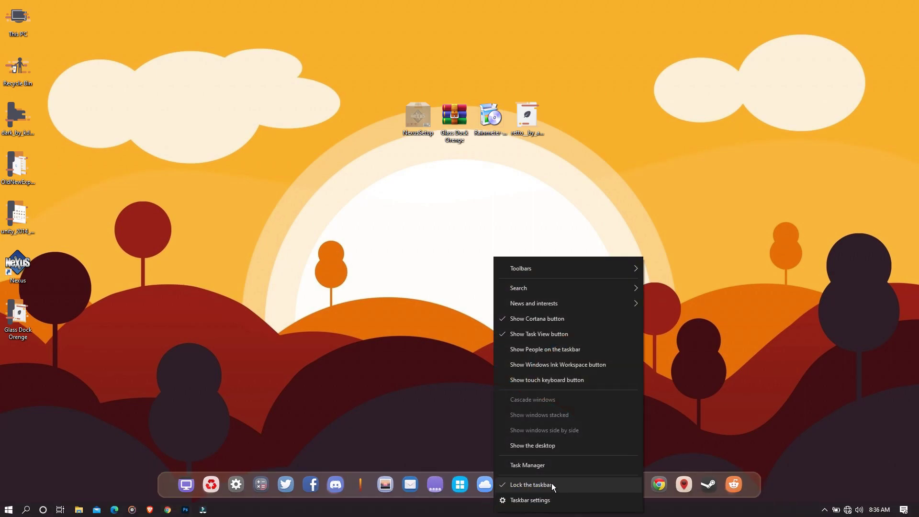
{"action": "left_click", "coordinate": [535, 484]}
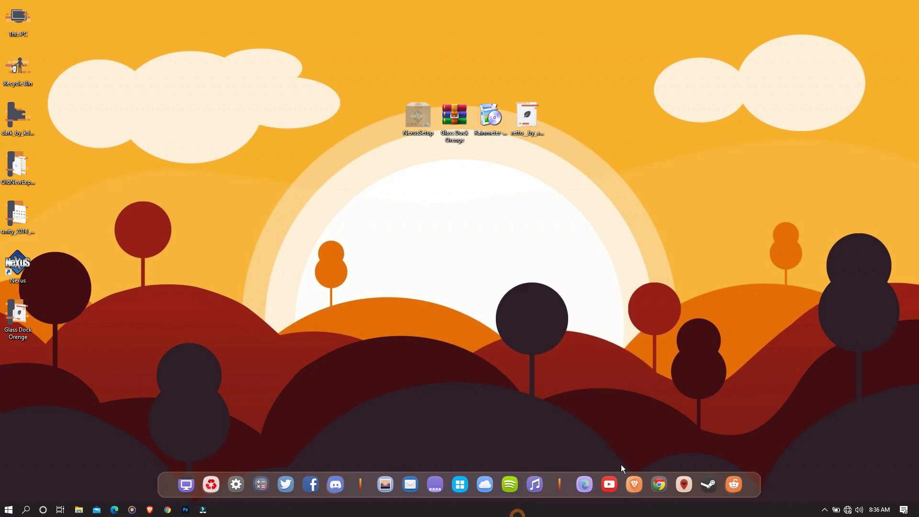
{"action": "left_click_drag", "start_coordinate": [612, 511], "coordinate": [820, 346]}
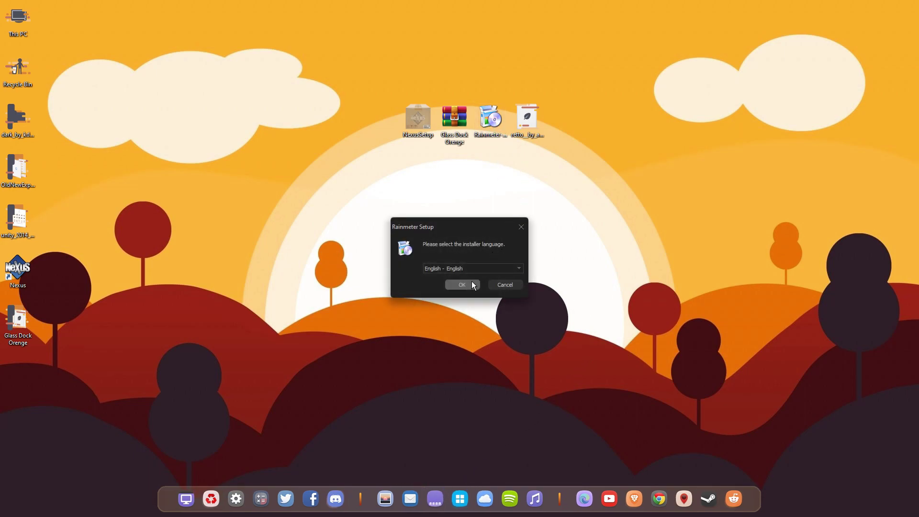
- Install Rainmeter in English using the standard installation and finish the setup
{"action": "left_click", "coordinate": [467, 282]}
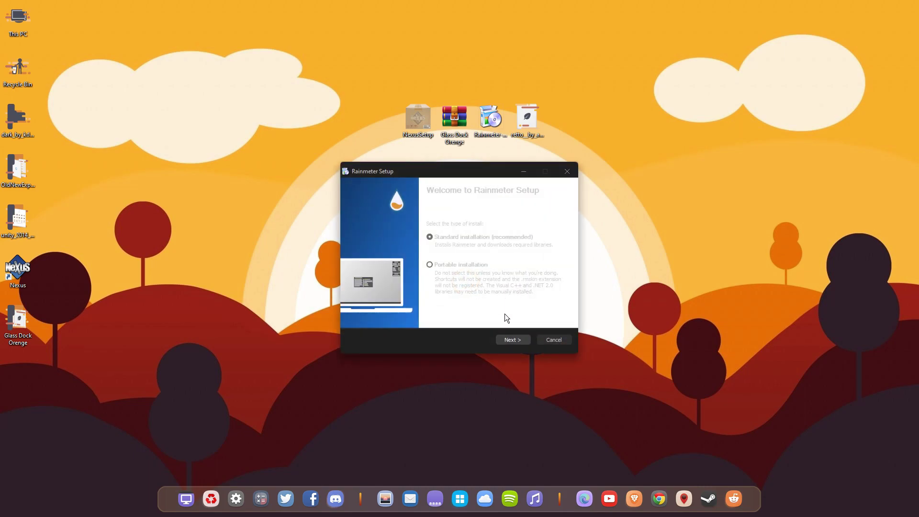
{"action": "left_click", "coordinate": [513, 339]}
{"action": "left_click", "coordinate": [513, 339]}
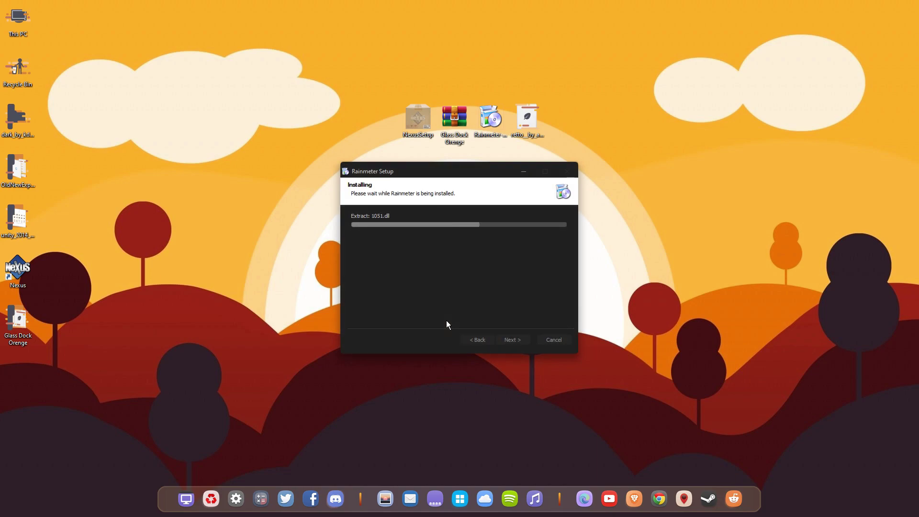
{"action": "left_click", "coordinate": [513, 339]}
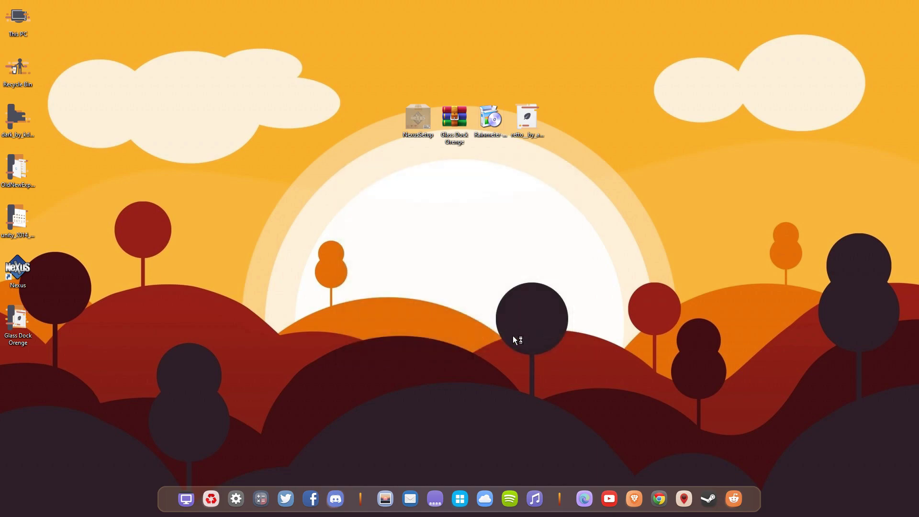
- Unload the default illustro skins from the desktop: Welcome, Disks, System and Clock
{"action": "right_click", "coordinate": [521, 313]}
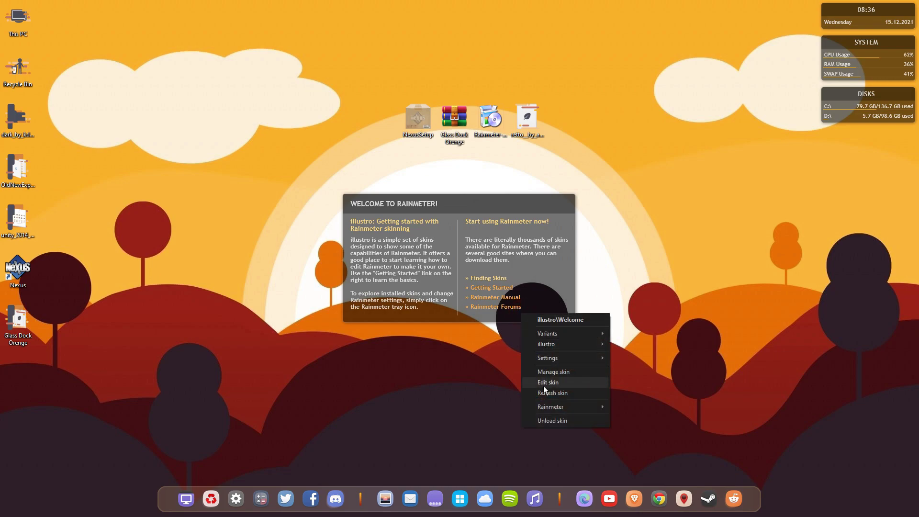
{"action": "left_click", "coordinate": [542, 416]}
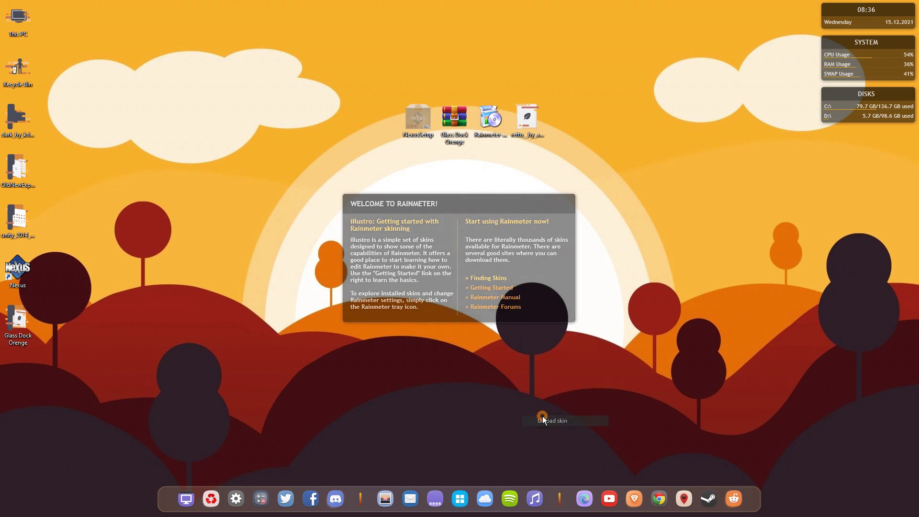
{"action": "right_click", "coordinate": [845, 111]}
{"action": "left_click", "coordinate": [858, 216]}
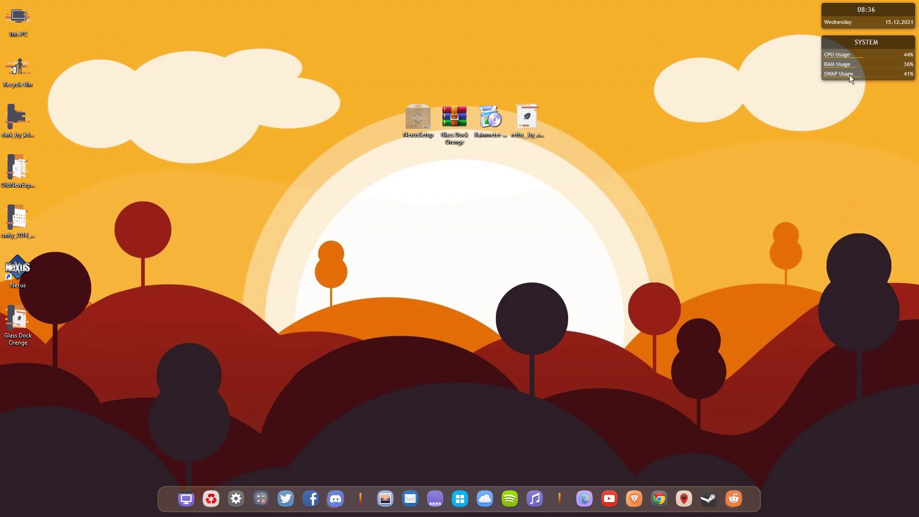
{"action": "right_click", "coordinate": [854, 50]}
{"action": "left_click", "coordinate": [855, 152]}
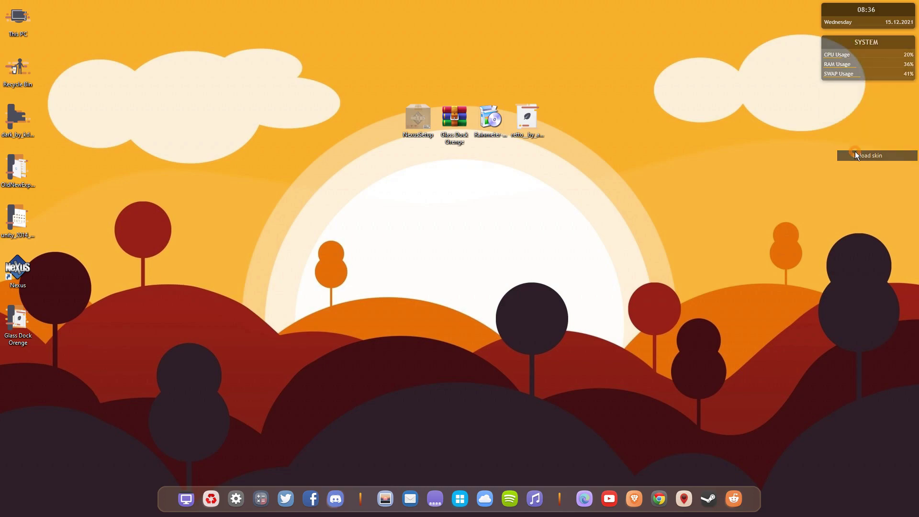
{"action": "right_click", "coordinate": [858, 22]}
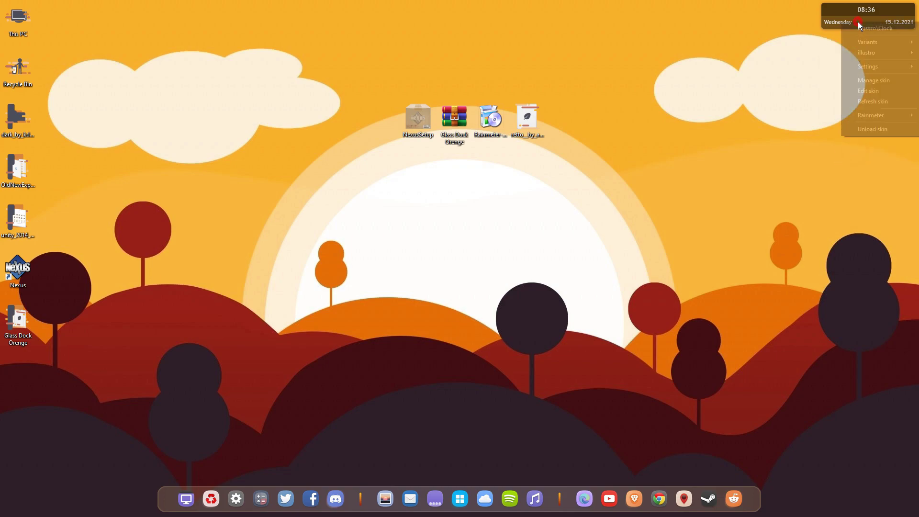
{"action": "left_click", "coordinate": [861, 128]}
- Install the Retto Rainmeter skin package with its included layout applied, and hide the desktop icons
{"action": "double_click", "coordinate": [518, 120]}
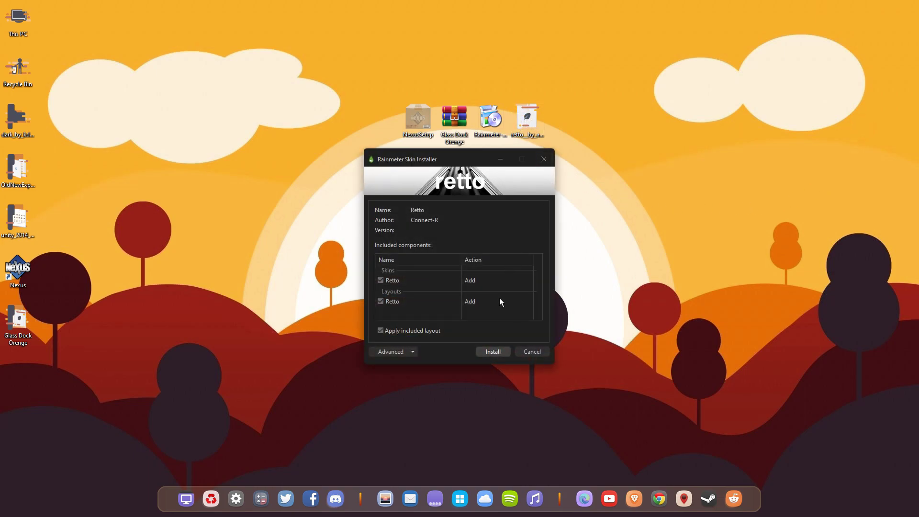
{"action": "left_click", "coordinate": [498, 348]}
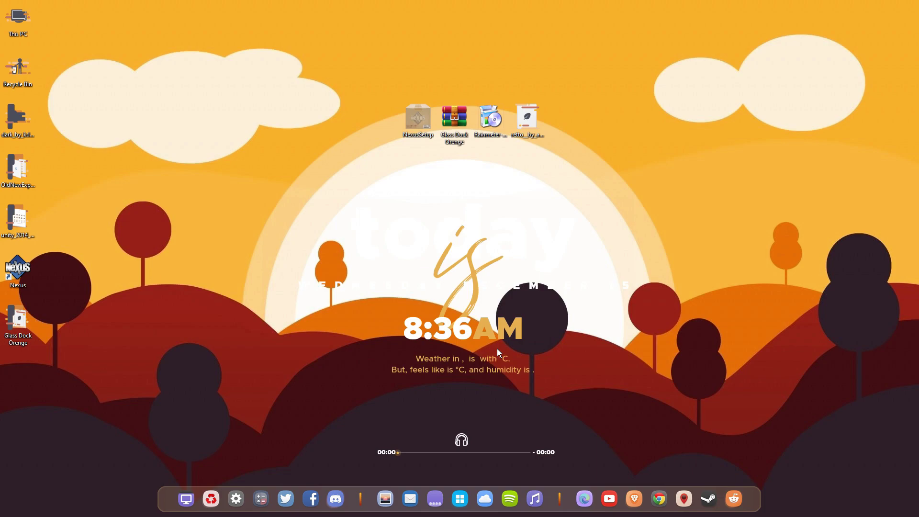
{"action": "right_click", "coordinate": [610, 130]}
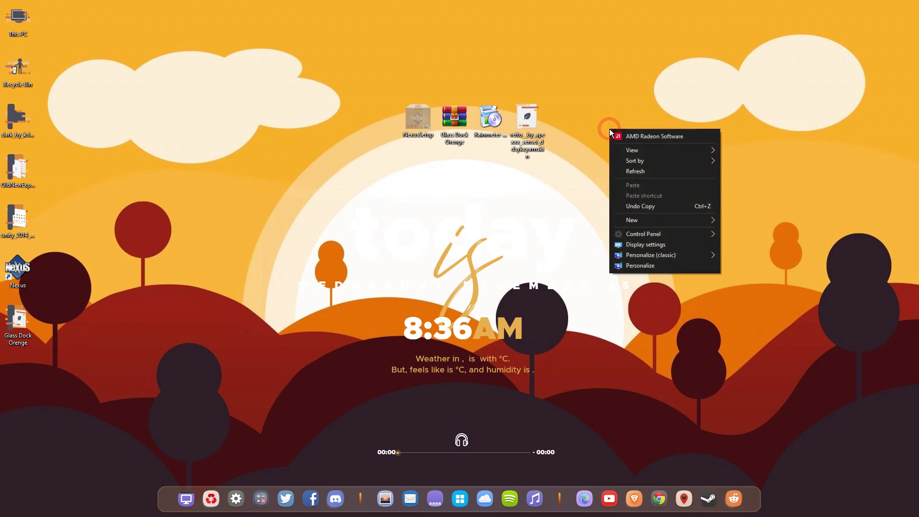
{"action": "mouse_move", "coordinate": [650, 151]}
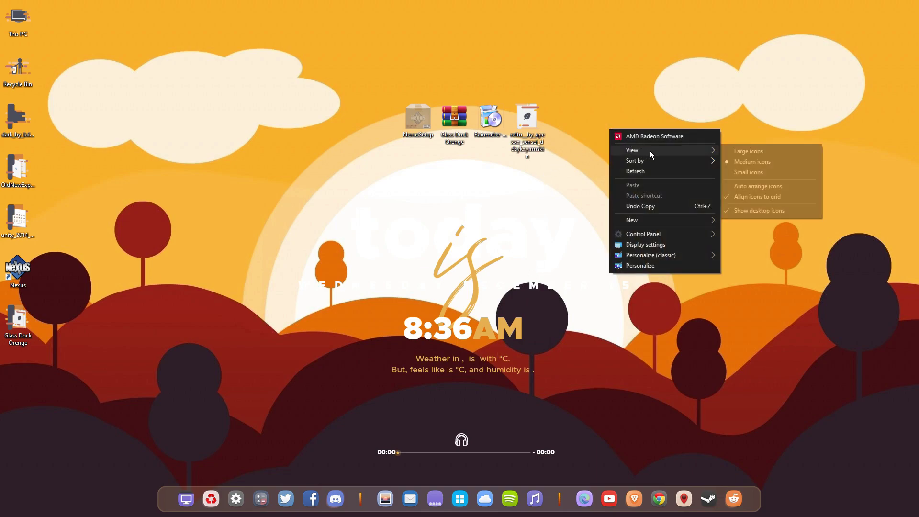
{"action": "left_click", "coordinate": [736, 210]}
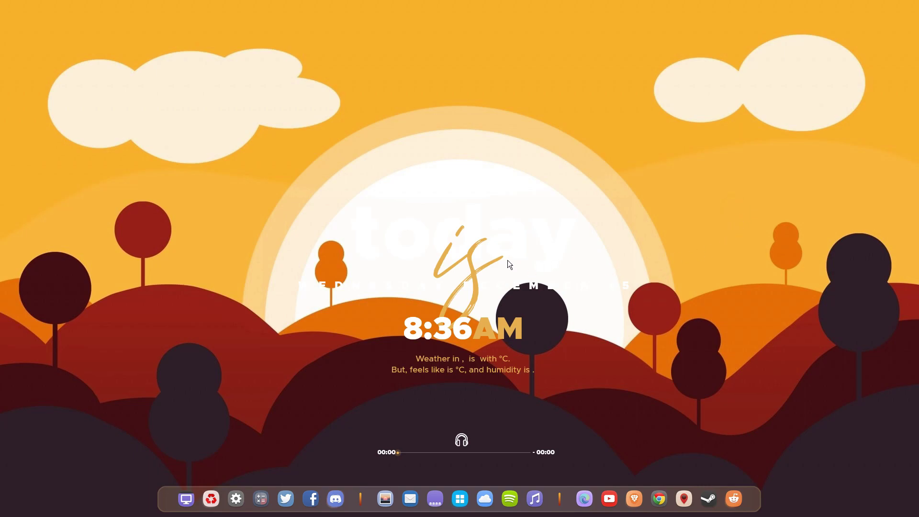
- Move the Retto time and date skin up toward the wallpaper's right cloud and the weather text onto the left cloud
{"action": "left_click_drag", "start_coordinate": [473, 249], "coordinate": [628, 133]}
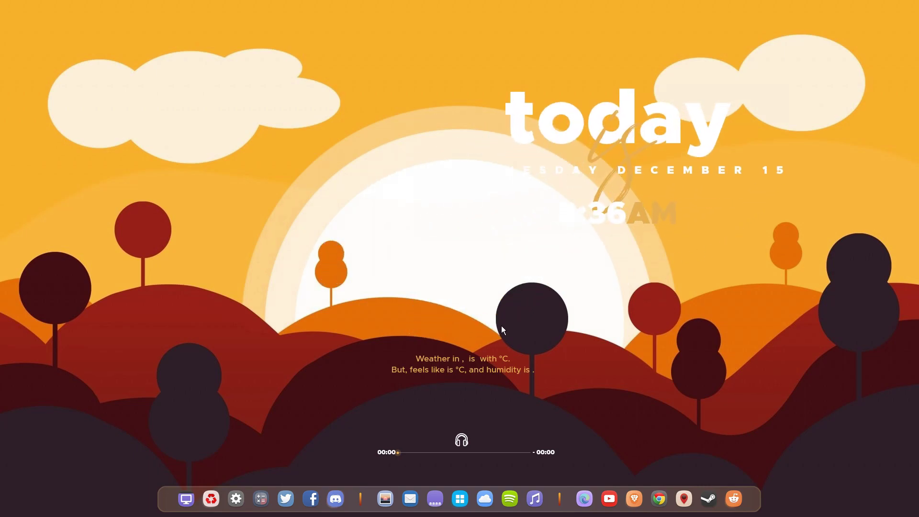
{"action": "left_click_drag", "start_coordinate": [463, 369], "coordinate": [191, 96]}
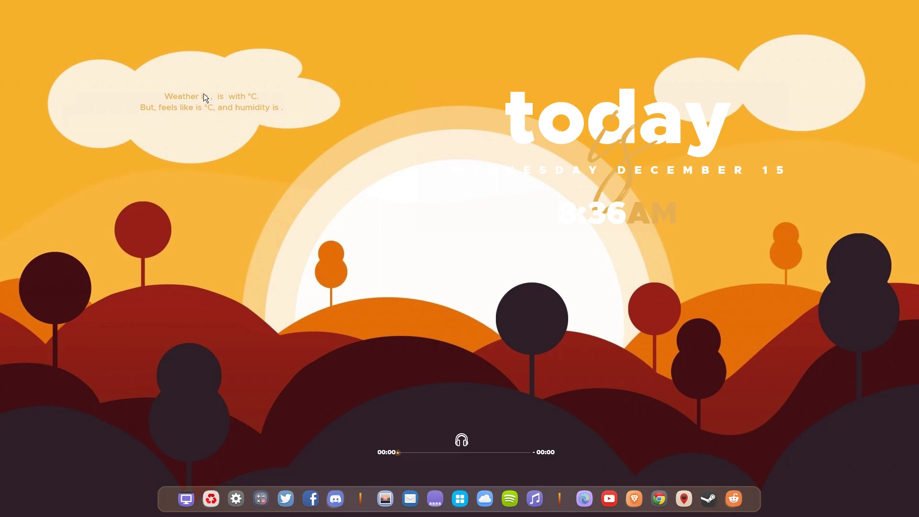
- Set the Retto Font Color to the wallpaper's dark maroon (RGB 65,14,19), then shrink the time and date skin and center it over the sun
{"action": "right_click", "coordinate": [202, 96]}
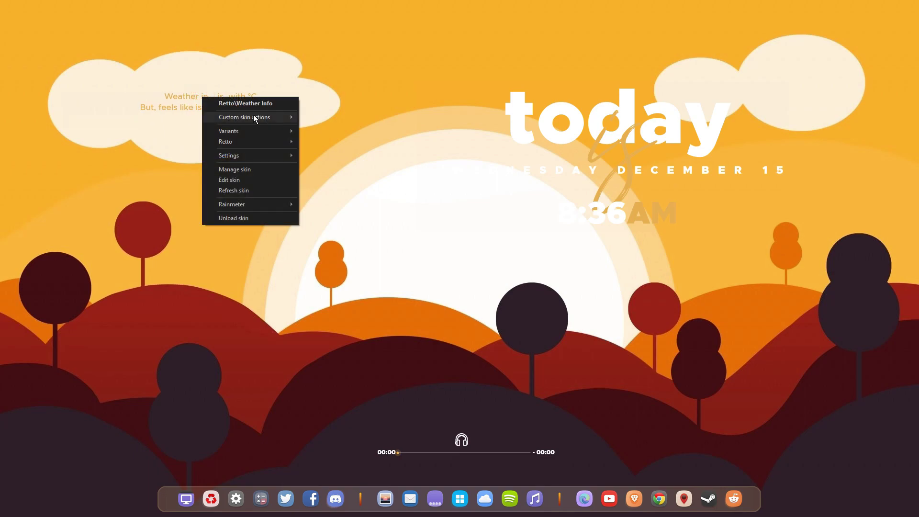
{"action": "mouse_move", "coordinate": [247, 118]}
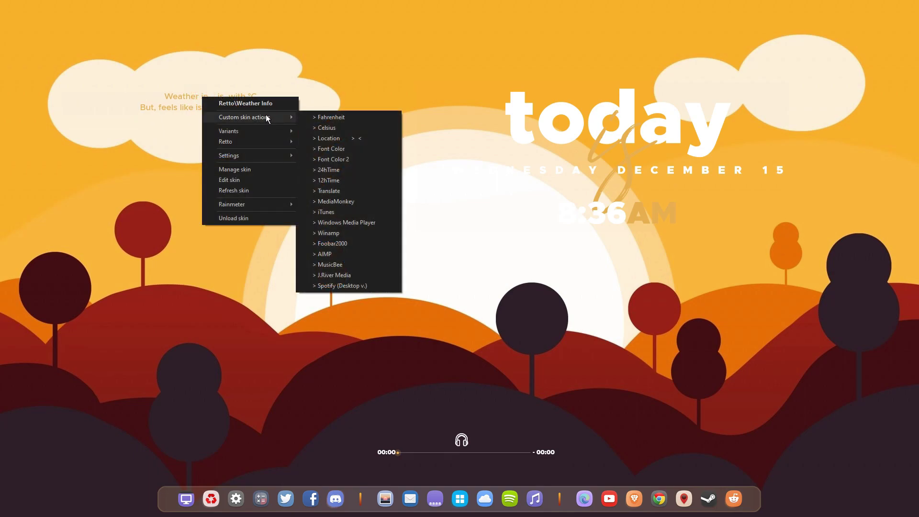
{"action": "left_click", "coordinate": [333, 148]}
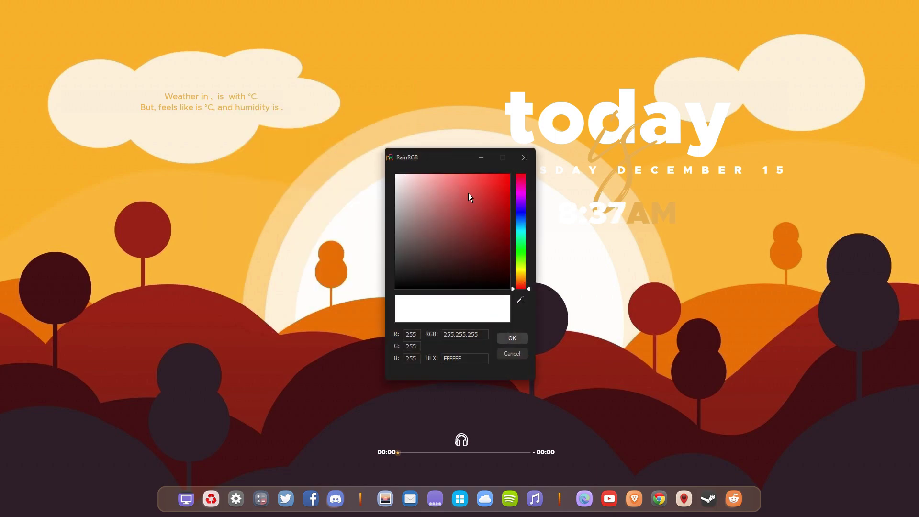
{"action": "left_click_drag", "start_coordinate": [446, 156], "coordinate": [438, 108]}
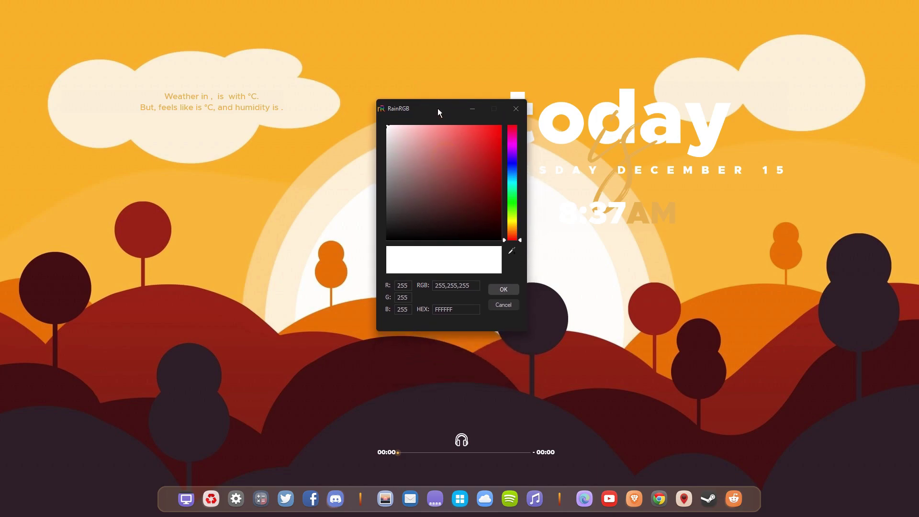
{"action": "left_click", "coordinate": [512, 252]}
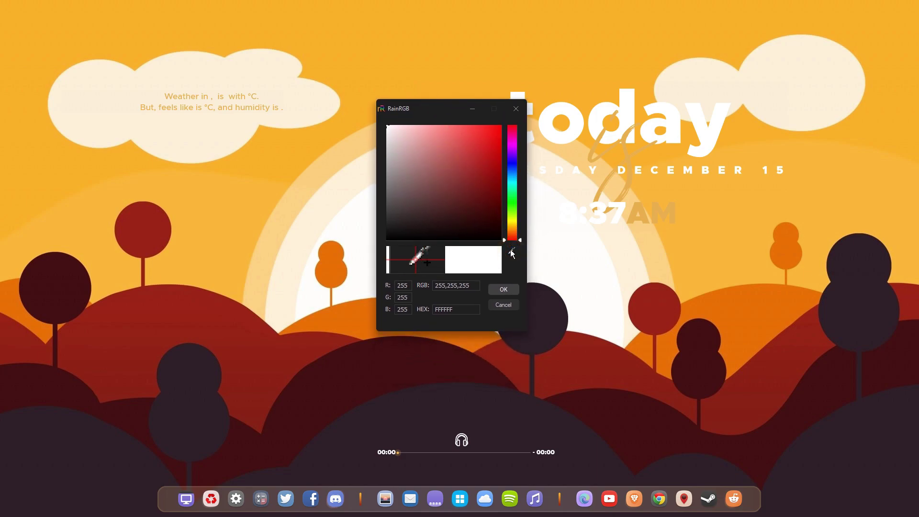
{"action": "left_click", "coordinate": [400, 359]}
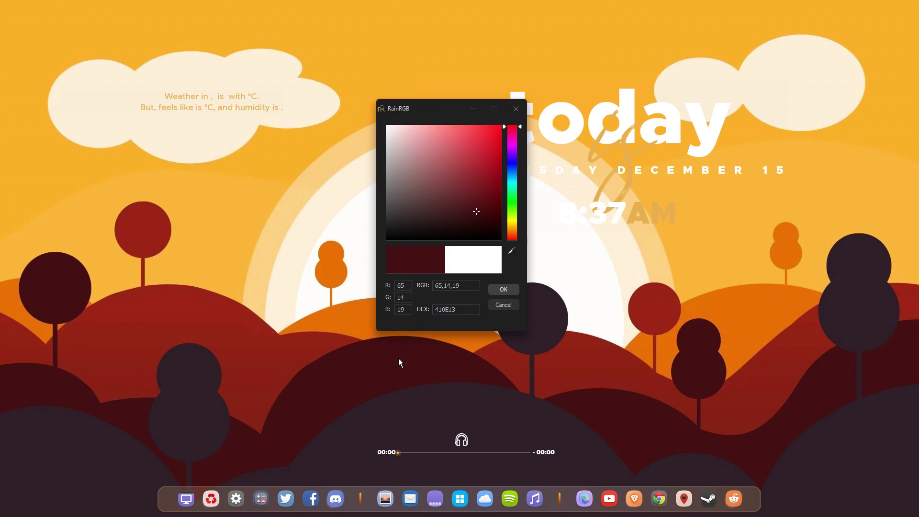
{"action": "left_click", "coordinate": [502, 291]}
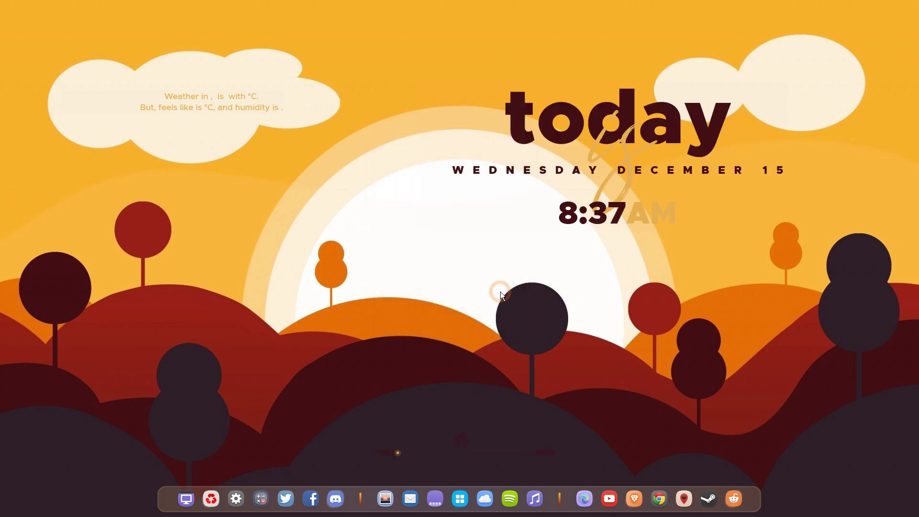
{"action": "left_click_drag", "start_coordinate": [603, 145], "coordinate": [462, 236]}
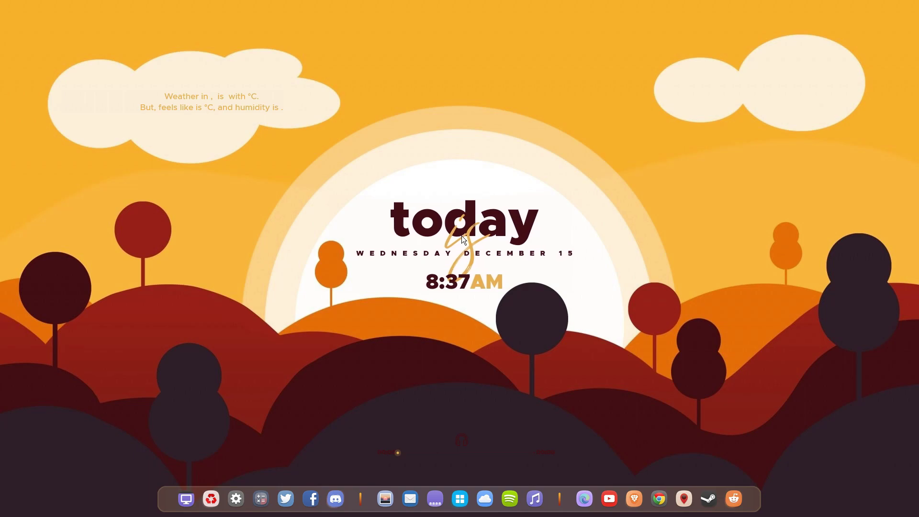
- Set the Retto Font Color 2 to the orange sampled from the wallpaper's hill (RGB 228,110,0)
{"action": "right_click", "coordinate": [234, 106]}
{"action": "mouse_move", "coordinate": [270, 128]}
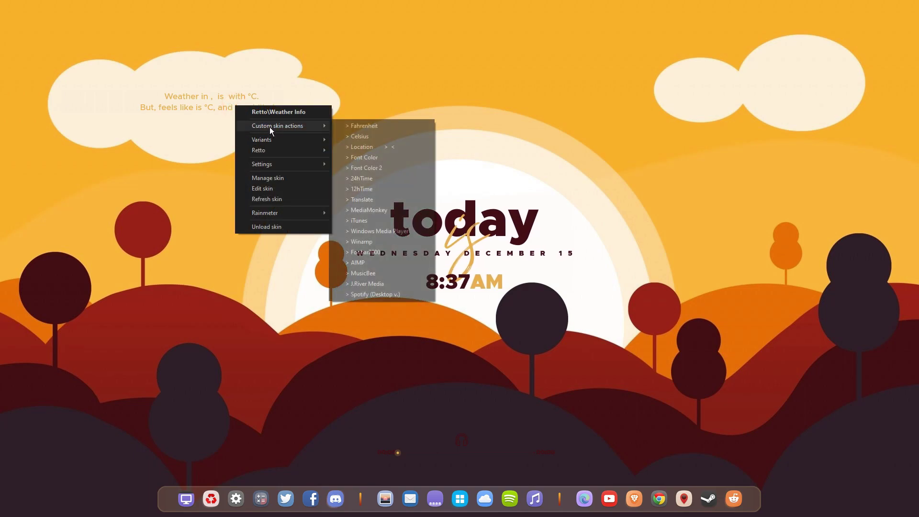
{"action": "left_click", "coordinate": [368, 169]}
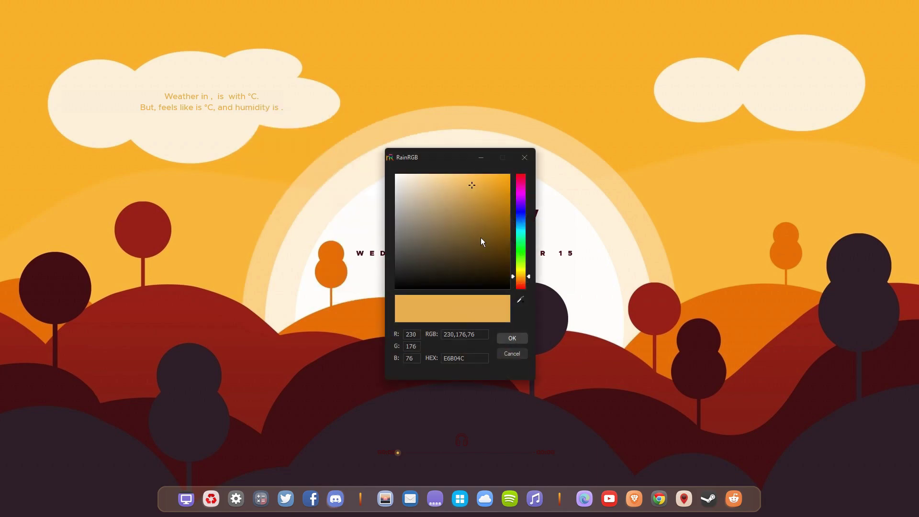
{"action": "left_click", "coordinate": [520, 300]}
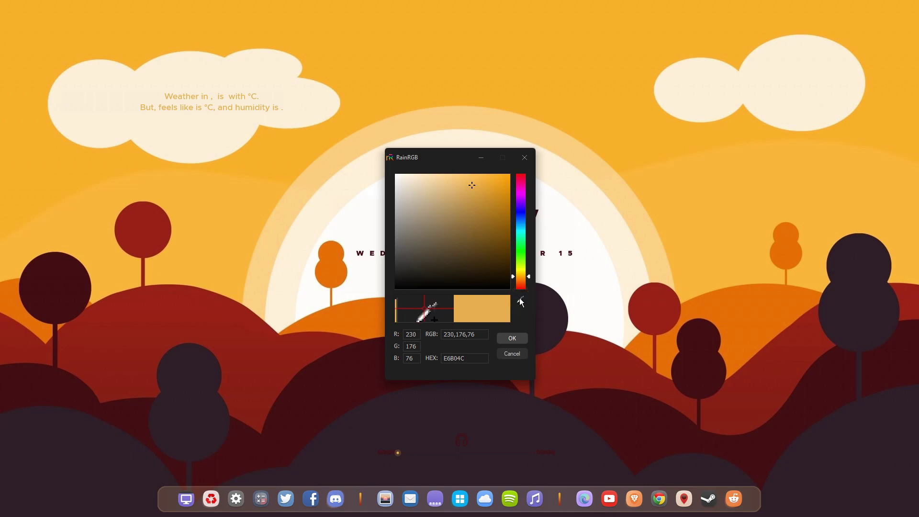
{"action": "left_click", "coordinate": [348, 315]}
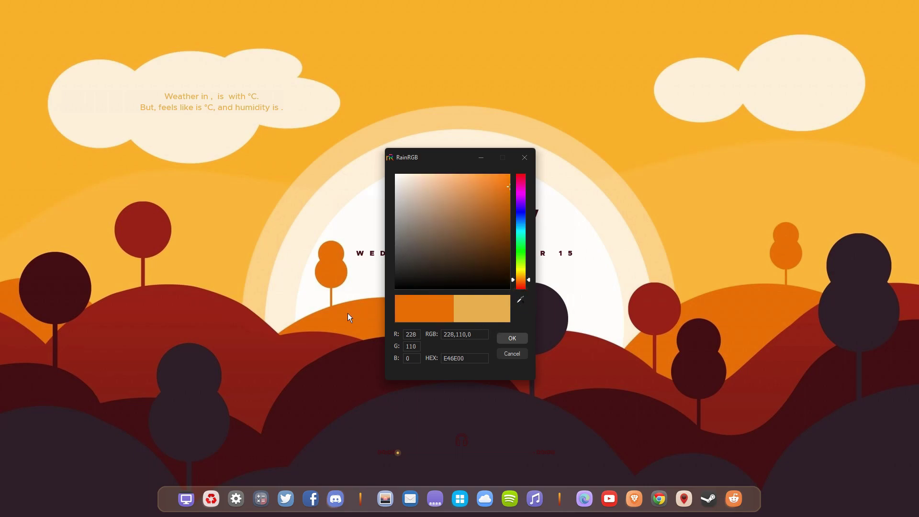
{"action": "left_click", "coordinate": [506, 338]}
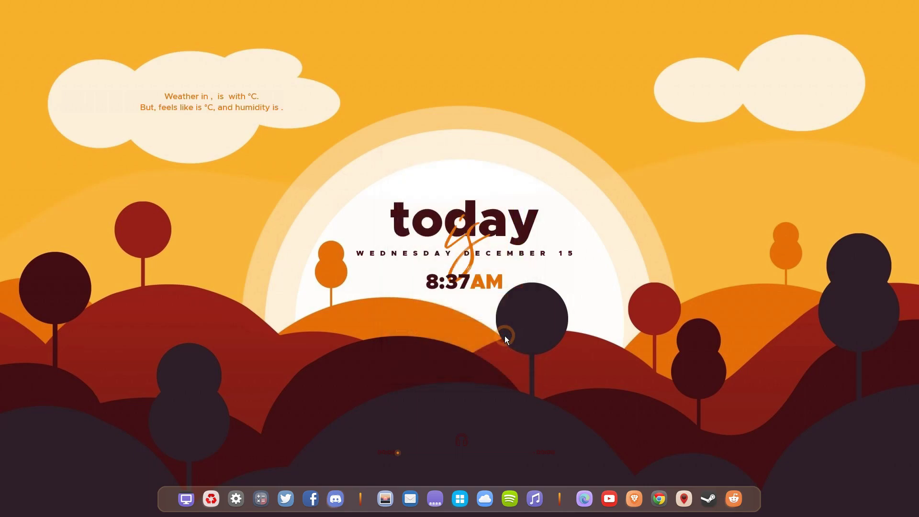
- Unload the Retto Weather Info skin and the Retto music player skin from the desktop
{"action": "right_click", "coordinate": [214, 109]}
{"action": "left_click", "coordinate": [245, 226]}
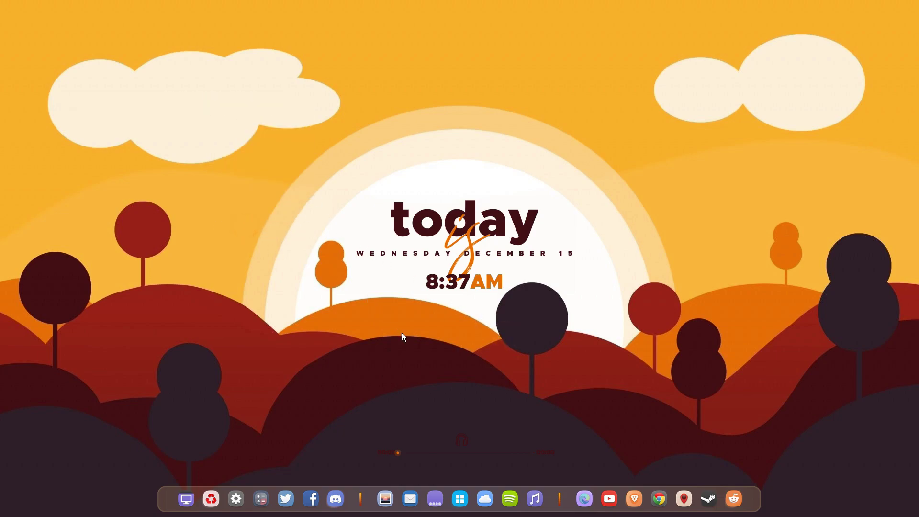
{"action": "left_click_drag", "start_coordinate": [419, 452], "coordinate": [289, 293]}
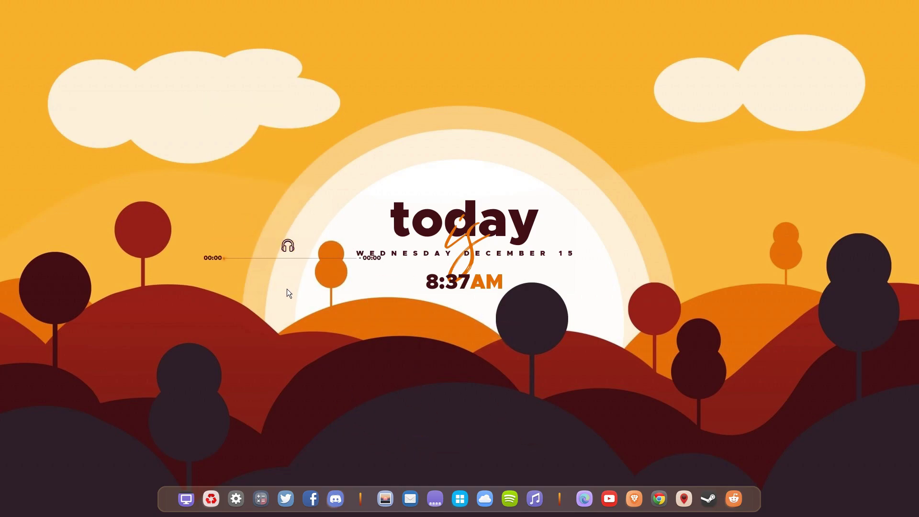
{"action": "right_click", "coordinate": [219, 257]}
{"action": "left_click", "coordinate": [245, 363]}
- Nudge the Retto Time and Date skin slightly within the sun and open its skin settings
{"action": "left_click_drag", "start_coordinate": [443, 230], "coordinate": [441, 233]}
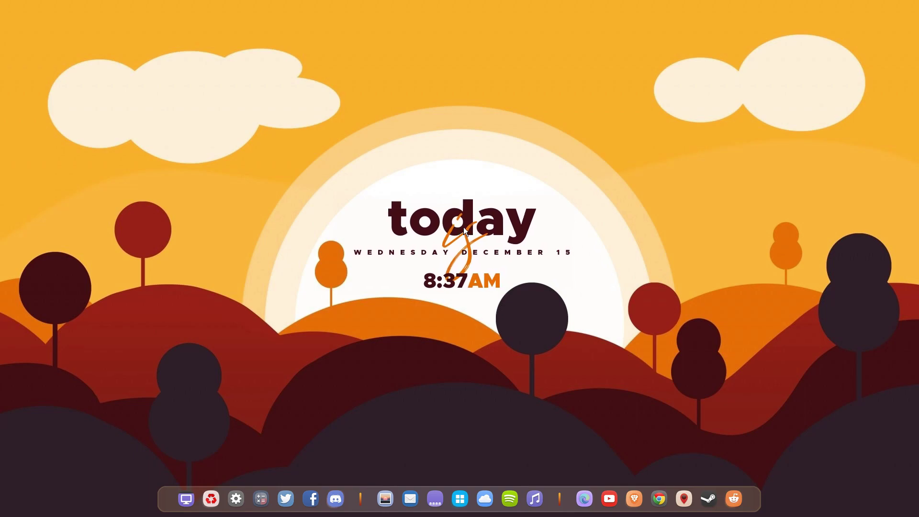
{"action": "right_click", "coordinate": [464, 228]}
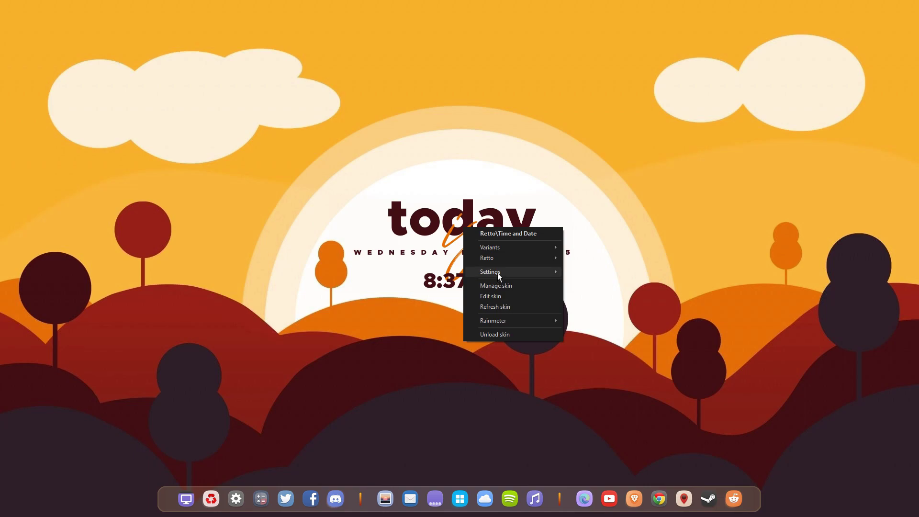
{"action": "mouse_move", "coordinate": [498, 273]}
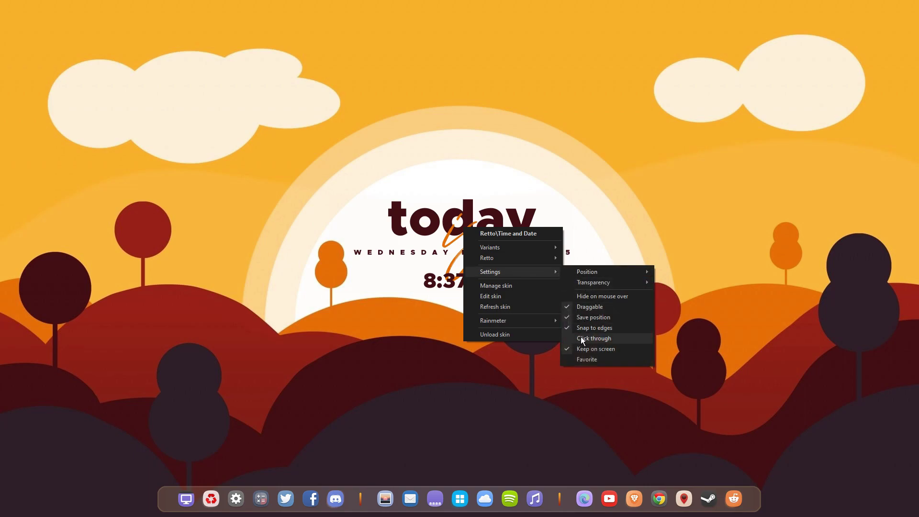